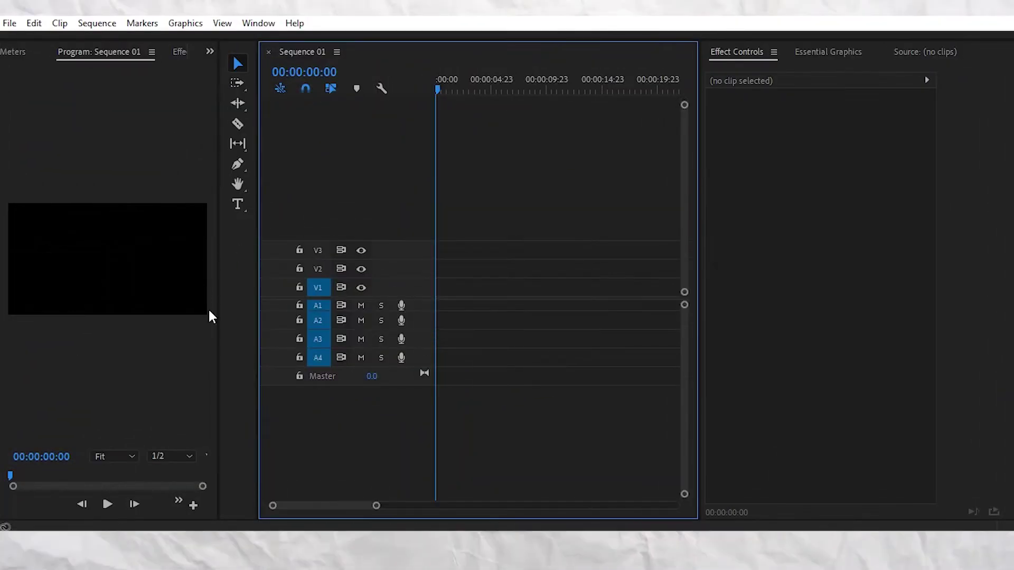
- Add a text layer reading "BRAIN TECH" to the empty sequence frame
click(238, 204)
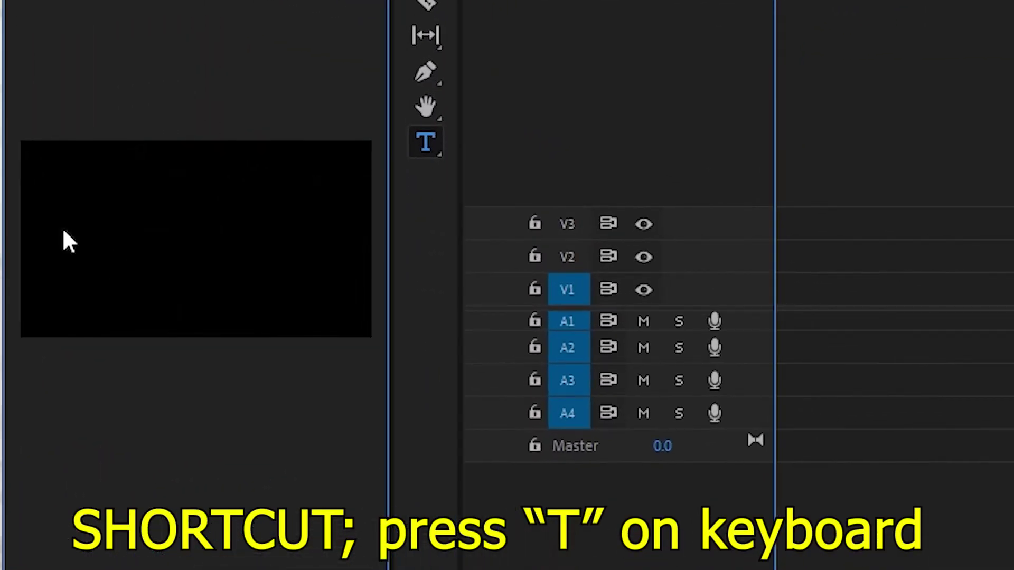
click(64, 224)
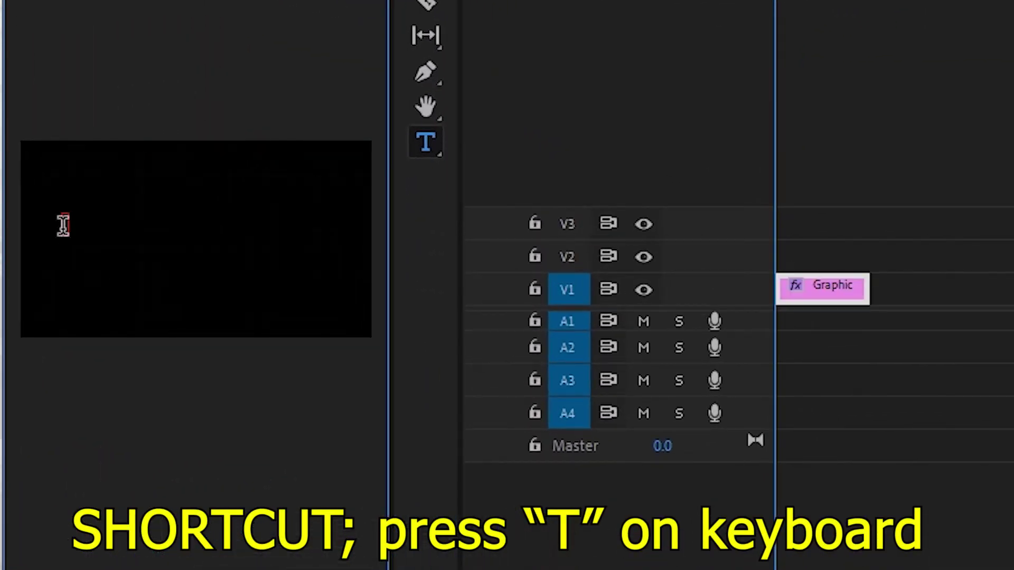
text(BRAIN TECH)
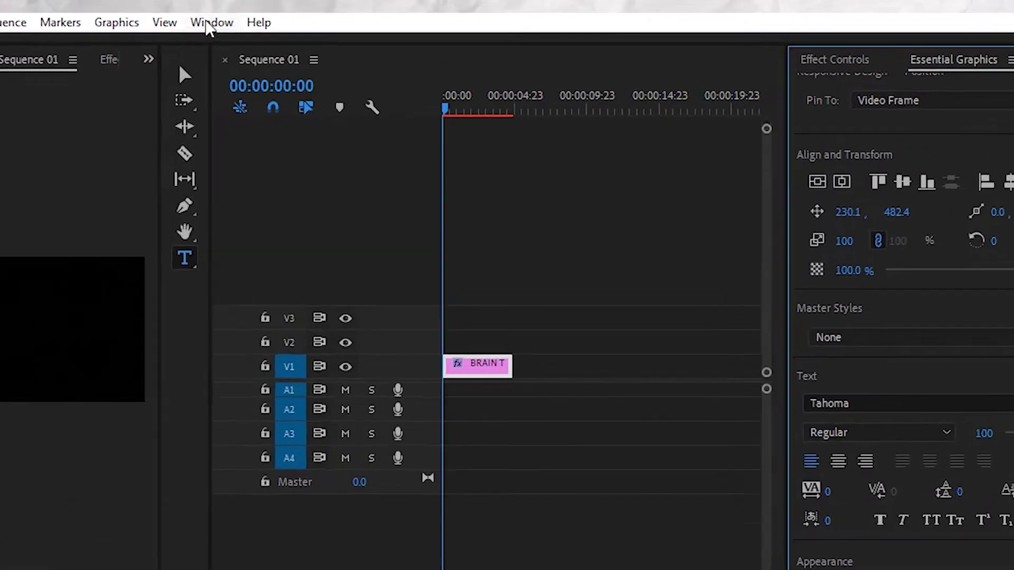
- Centre the BRAIN TECH text horizontally and vertically in the frame and set its font style to Bold
click(211, 20)
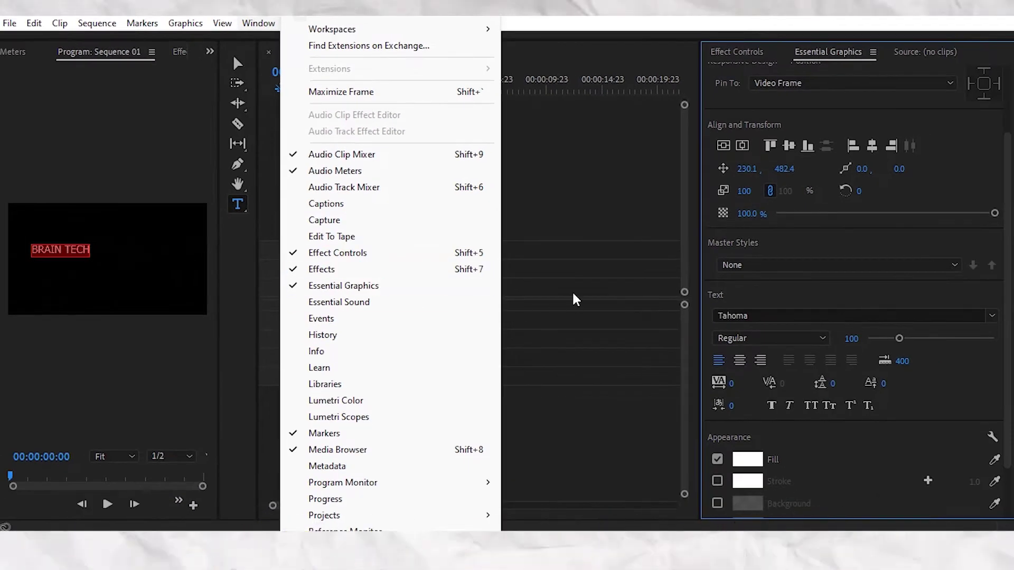
click(573, 301)
click(454, 286)
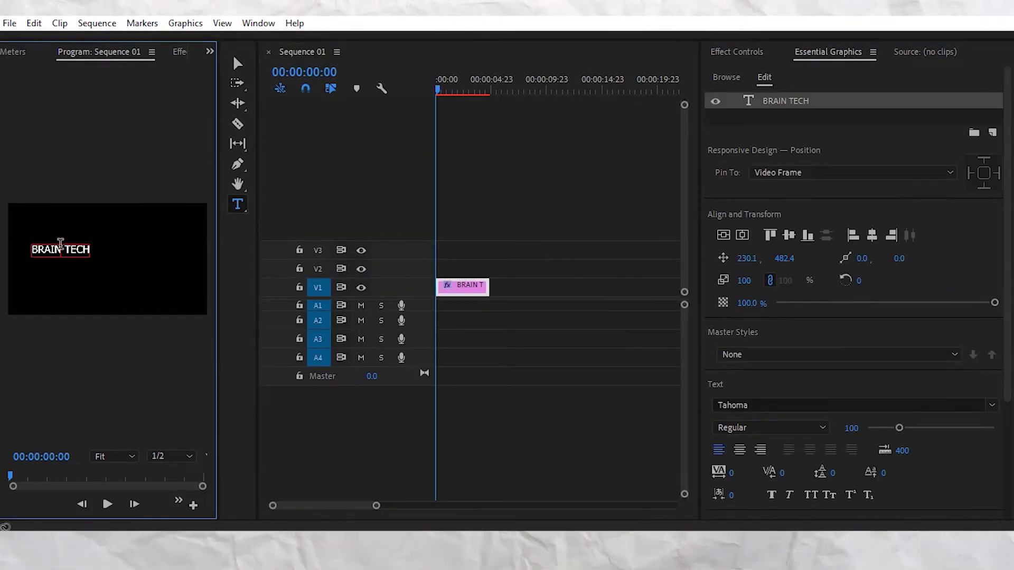
click(742, 234)
click(723, 234)
click(797, 427)
click(728, 460)
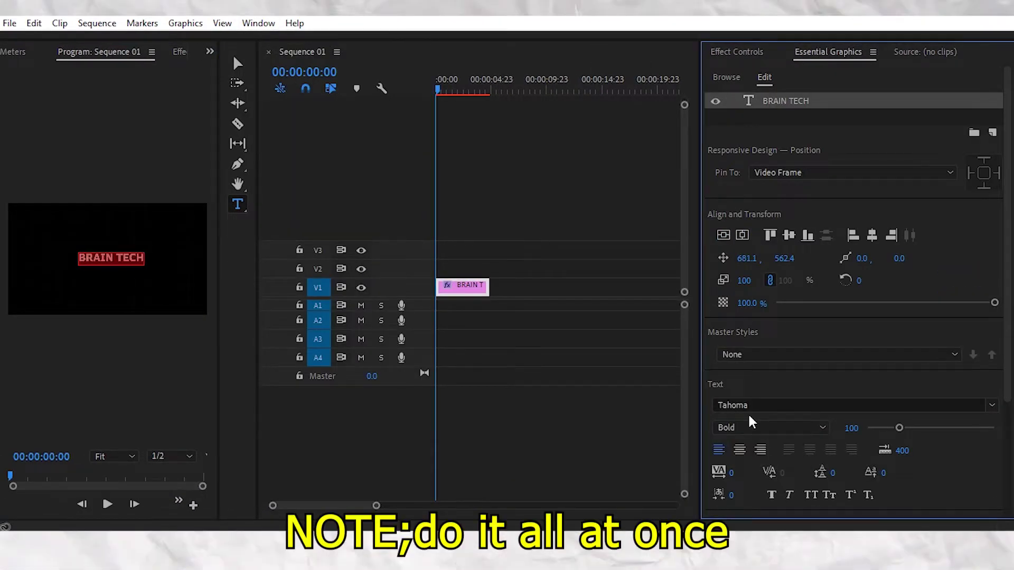
- Set the title's font size to 218, recentre it in the frame and apply faux bold
drag(920, 429, 938, 429)
click(740, 235)
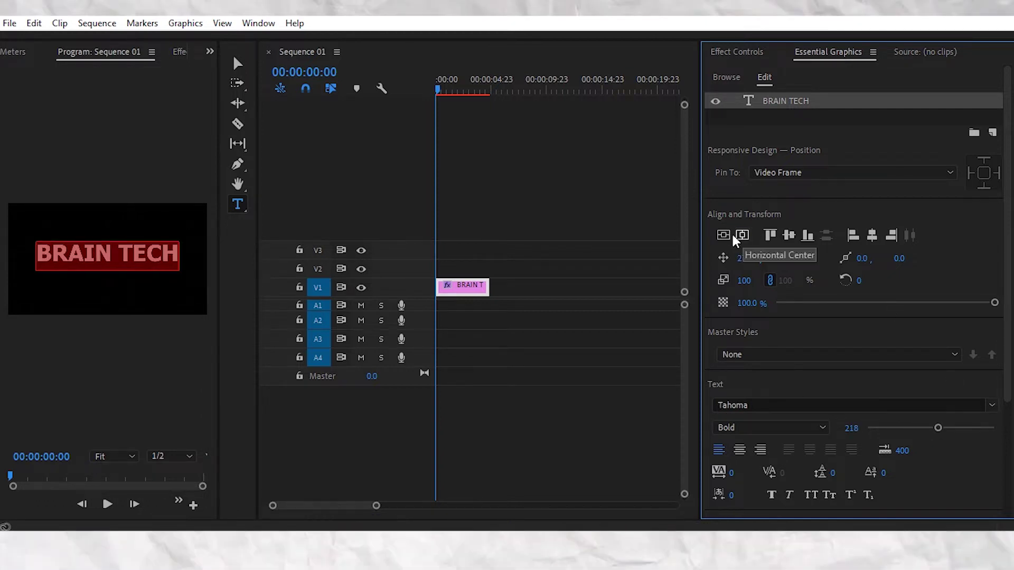
click(728, 233)
scroll(805, 338, down, 2)
click(771, 406)
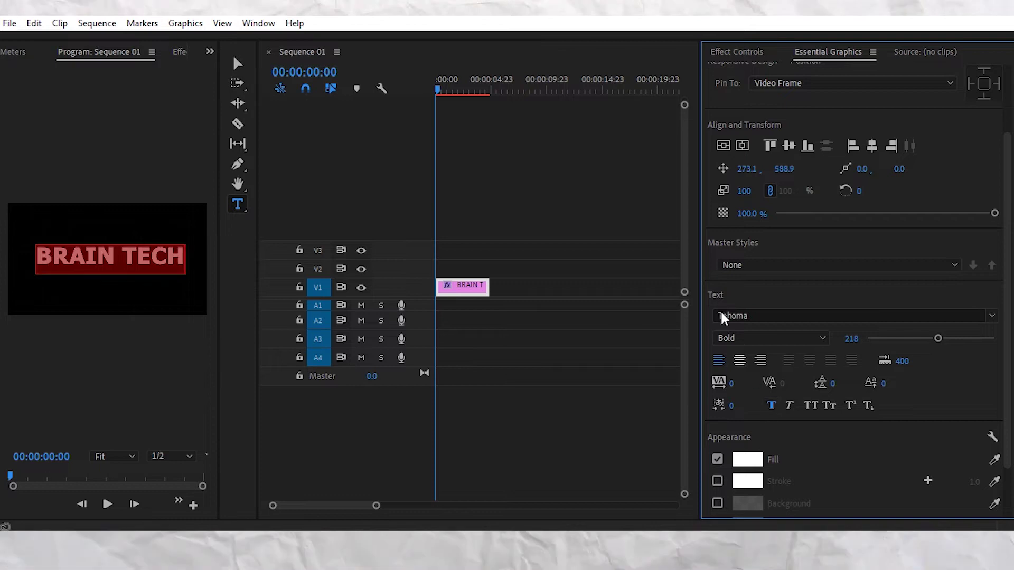
- Extend the title clip to a duration of 00:00:06:10 and stack copies of it on tracks V2 and V3
drag(489, 288, 482, 252)
key(ctrl+z)
click(545, 266)
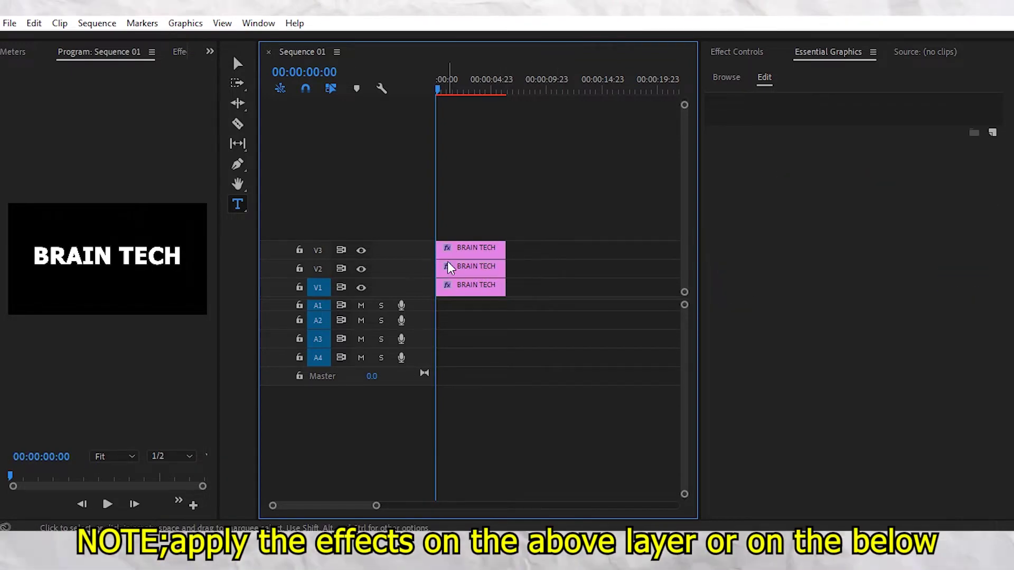
- Find the Offset distort effect and apply it to the BRAIN TECH clip on track V3
click(457, 253)
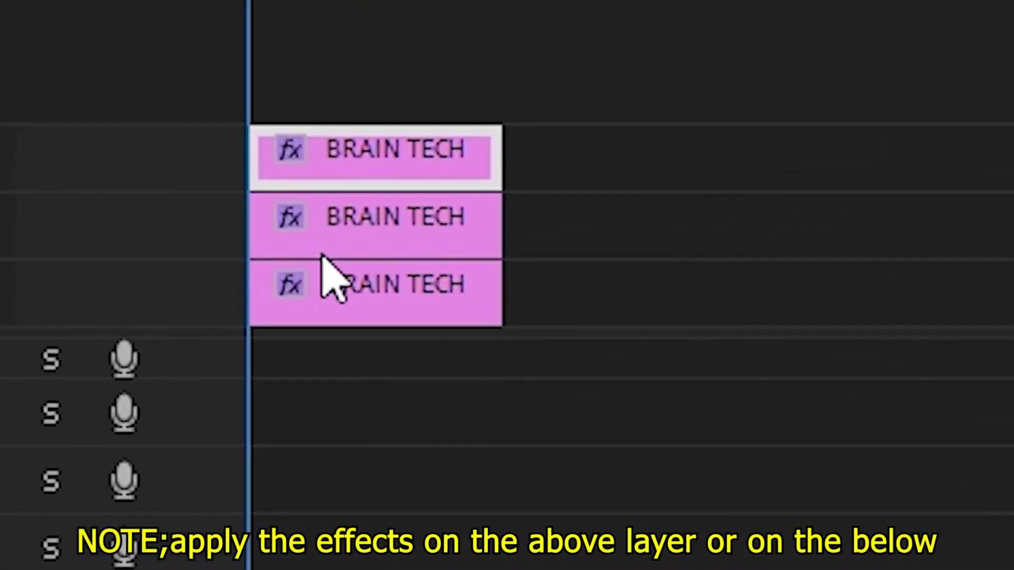
click(323, 256)
click(329, 281)
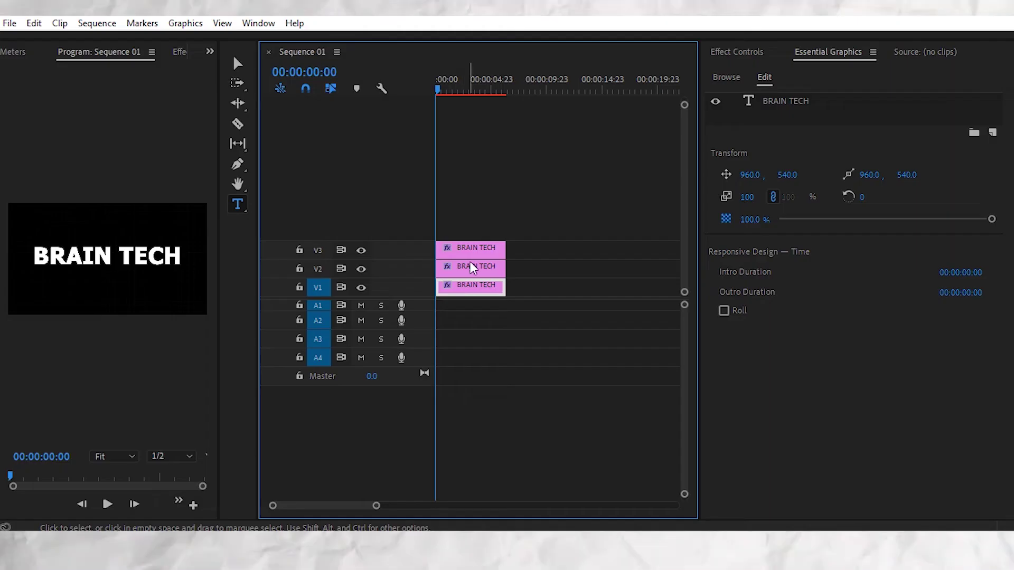
click(375, 197)
click(362, 163)
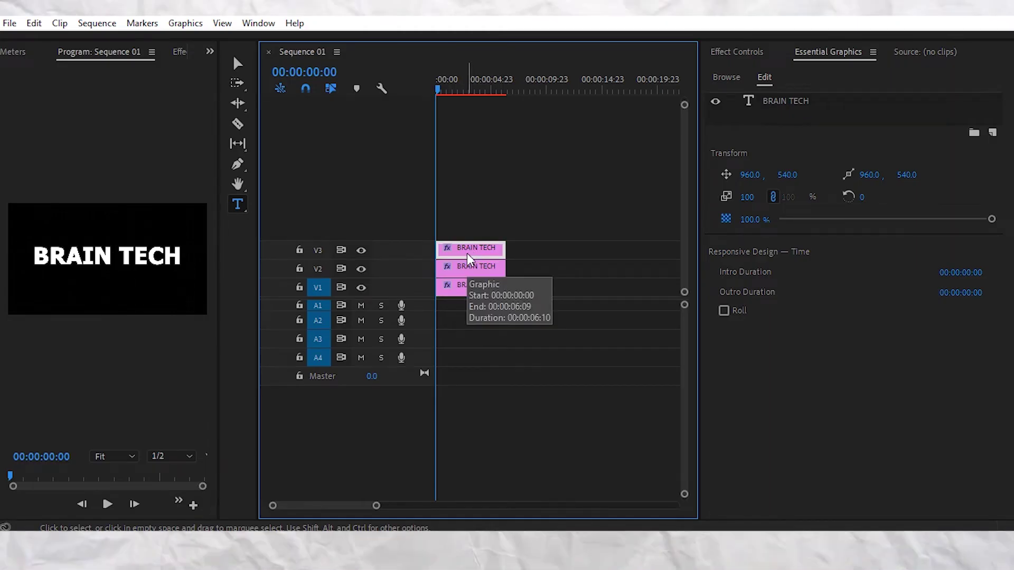
click(467, 292)
click(476, 247)
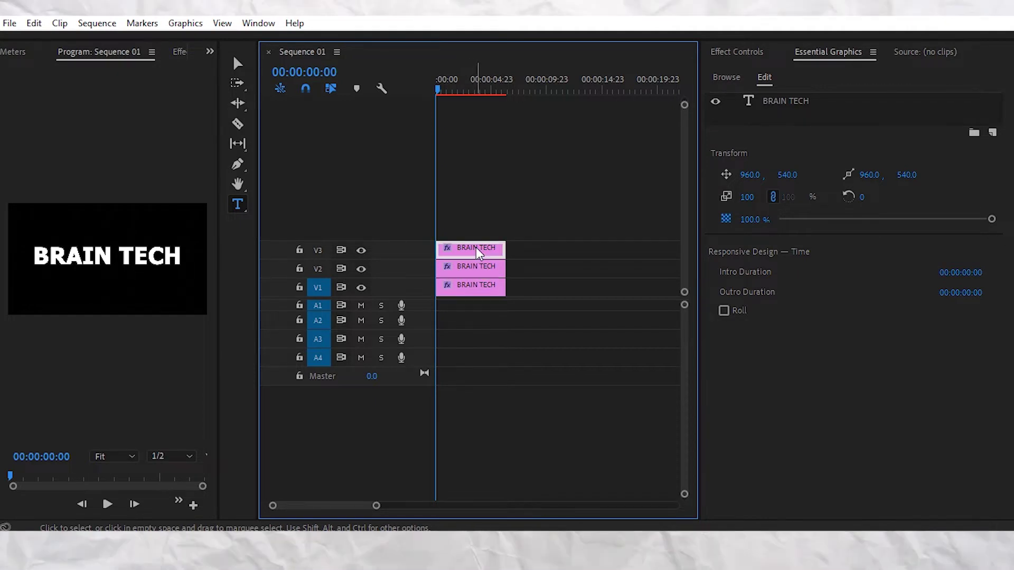
click(179, 52)
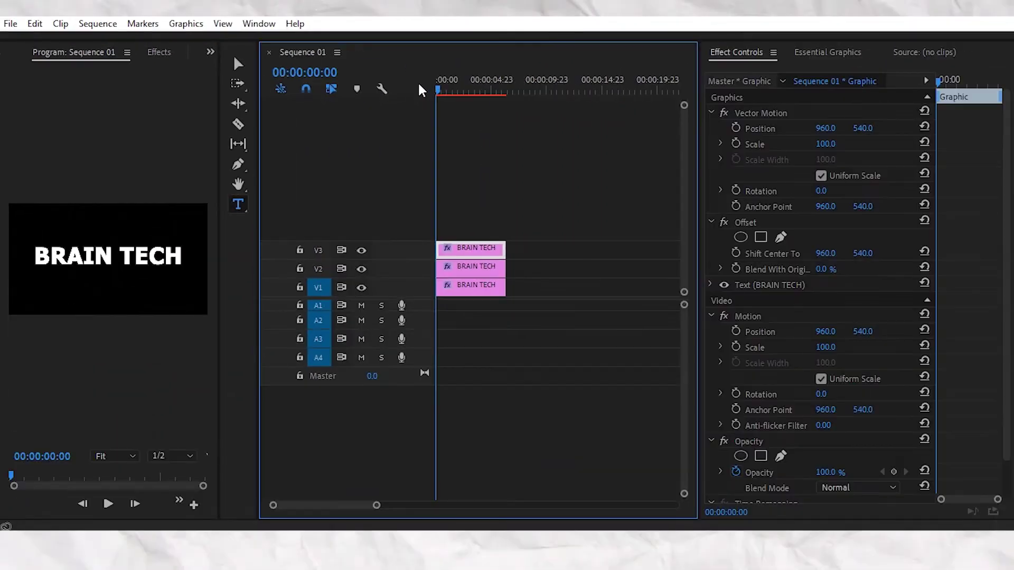
- Keyframe the Offset effect's Shift Center To at 00:00:00:18, and add a second keyframe at 00:00:02:06 with a vertical value of 274
drag(438, 85, 445, 86)
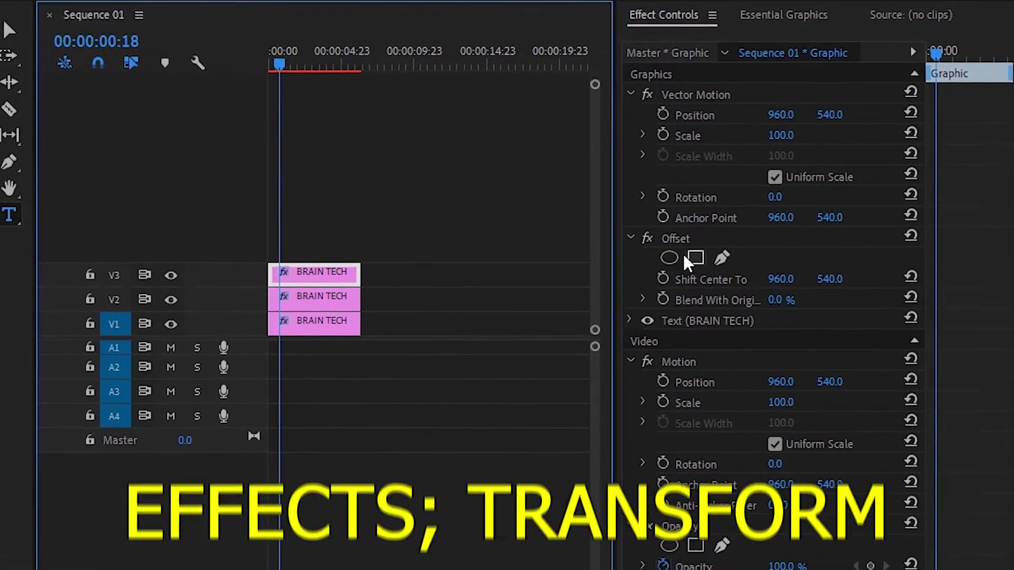
click(716, 230)
click(673, 292)
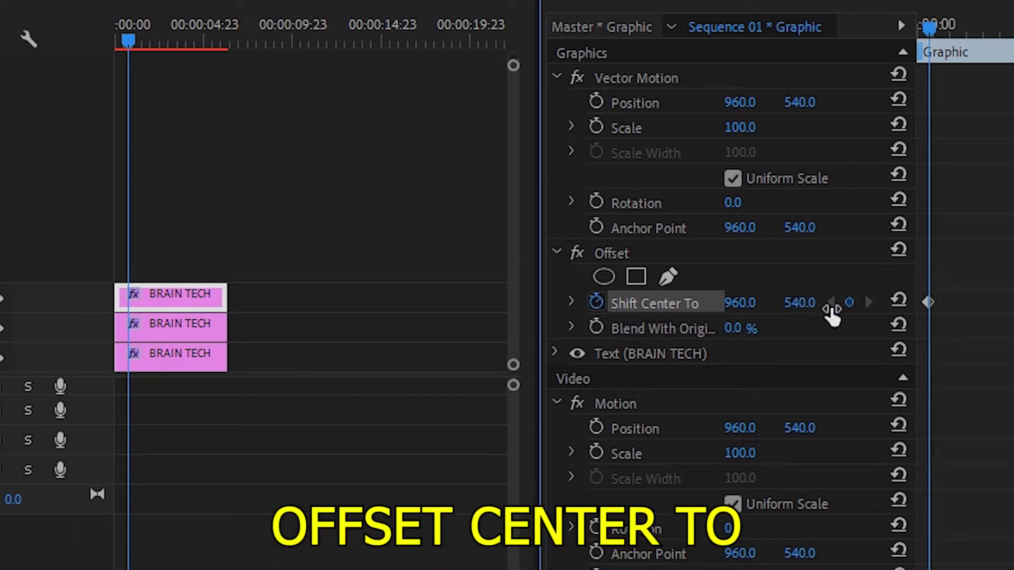
mouse_move(943, 33)
mouse_down()
mouse_move(963, 27)
mouse_move(958, 41)
mouse_up()
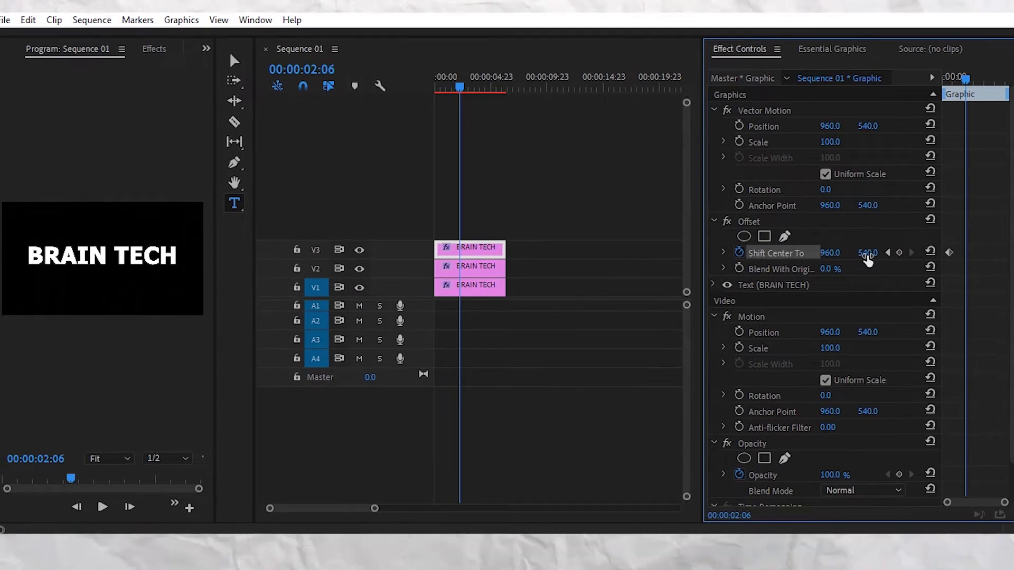
drag(868, 255, 726, 255)
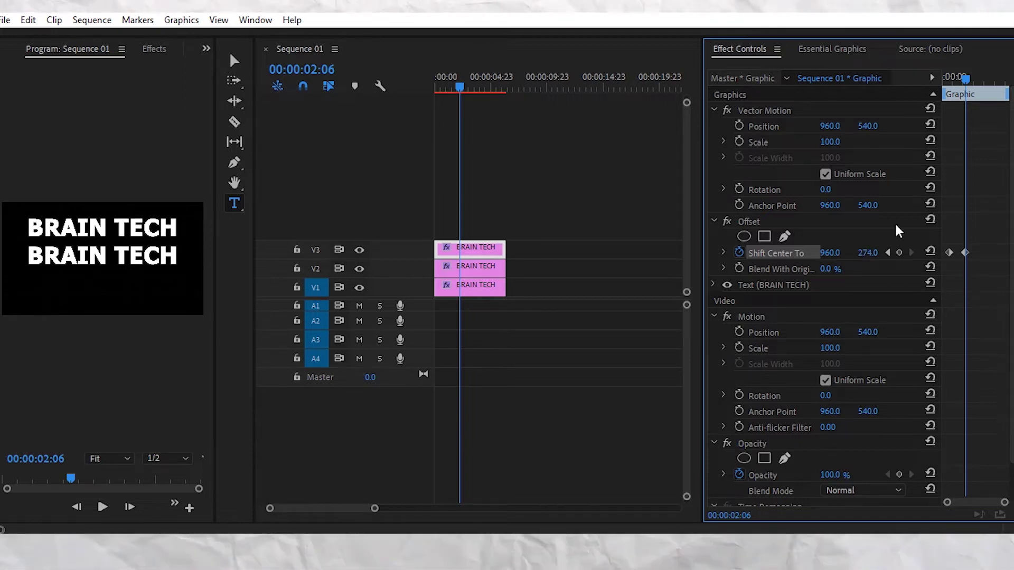
- Play the sequence from the start to check the offset title movement
drag(966, 80, 898, 82)
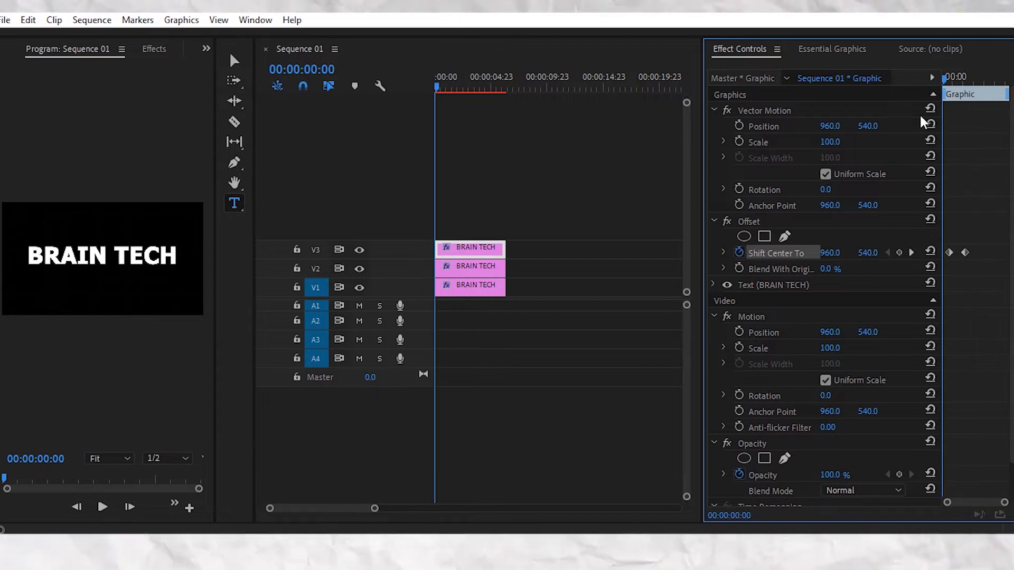
key(space)
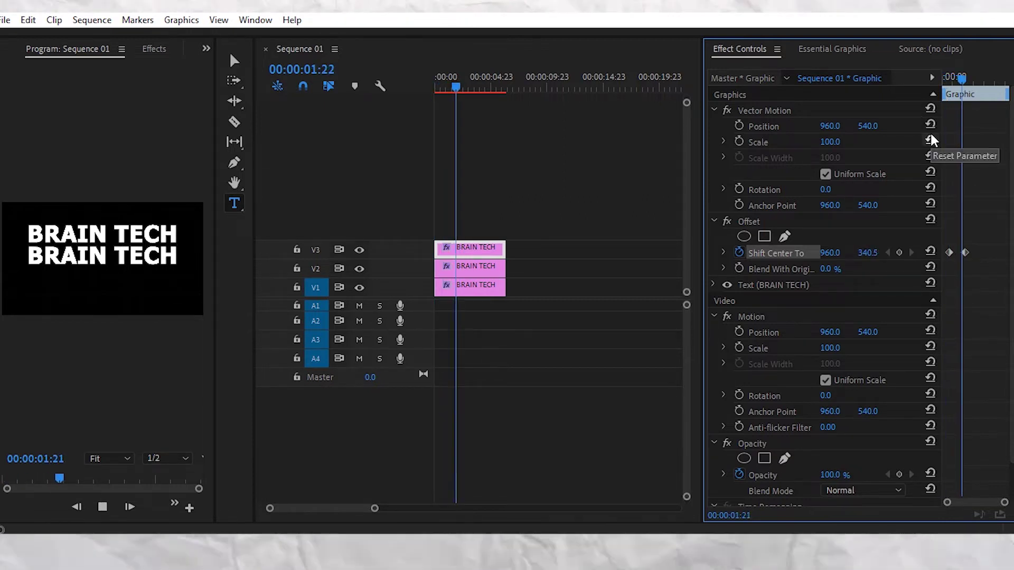
key(space)
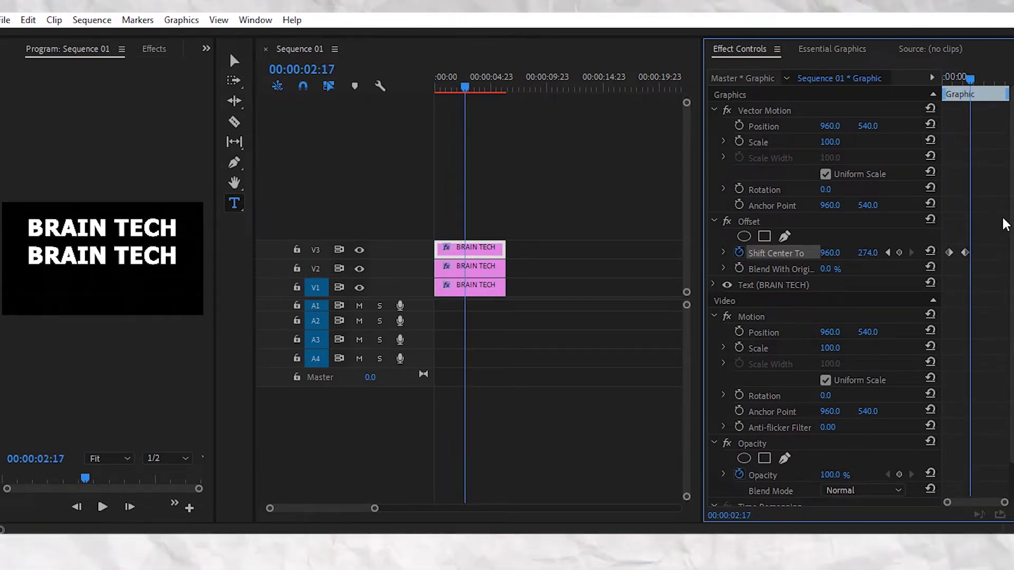
- Apply Ease In temporal interpolation to the second Shift Center To keyframe
click(962, 250)
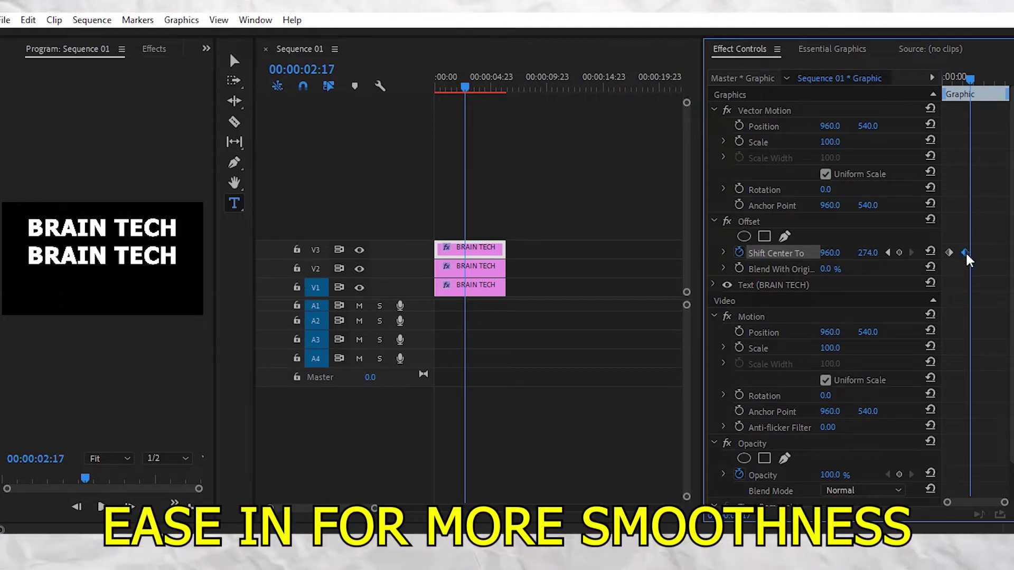
right_click(965, 251)
mouse_move(894, 386)
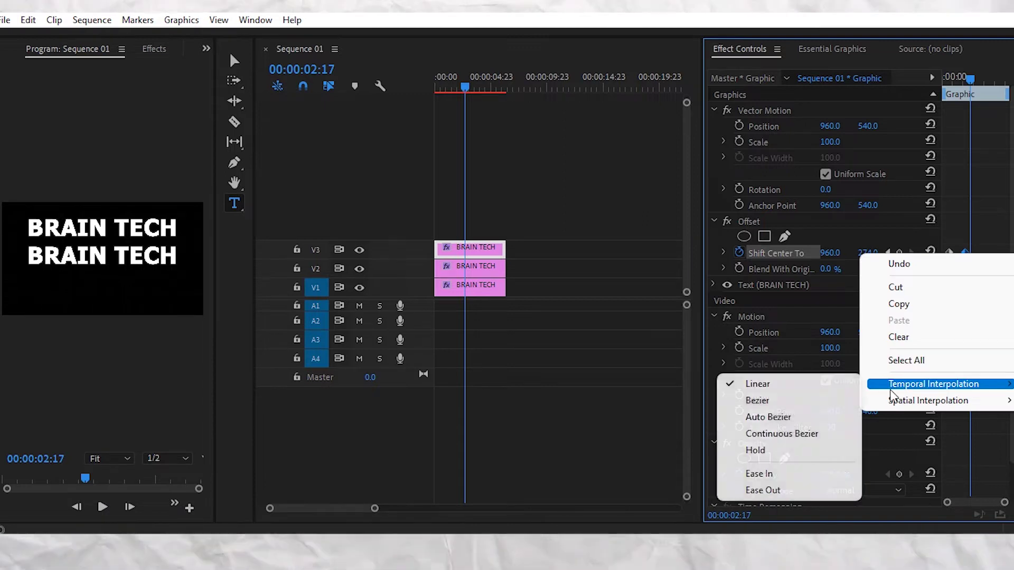
click(756, 473)
- Replay the eased title movement from the beginning and return the playhead to 00:00:00:00
drag(968, 81, 912, 93)
key(space)
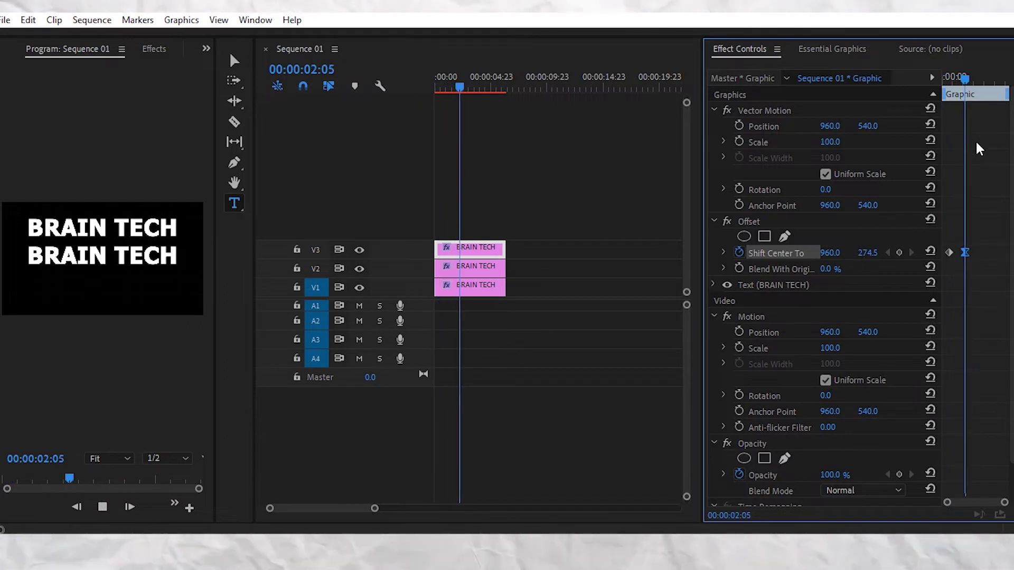
key(space)
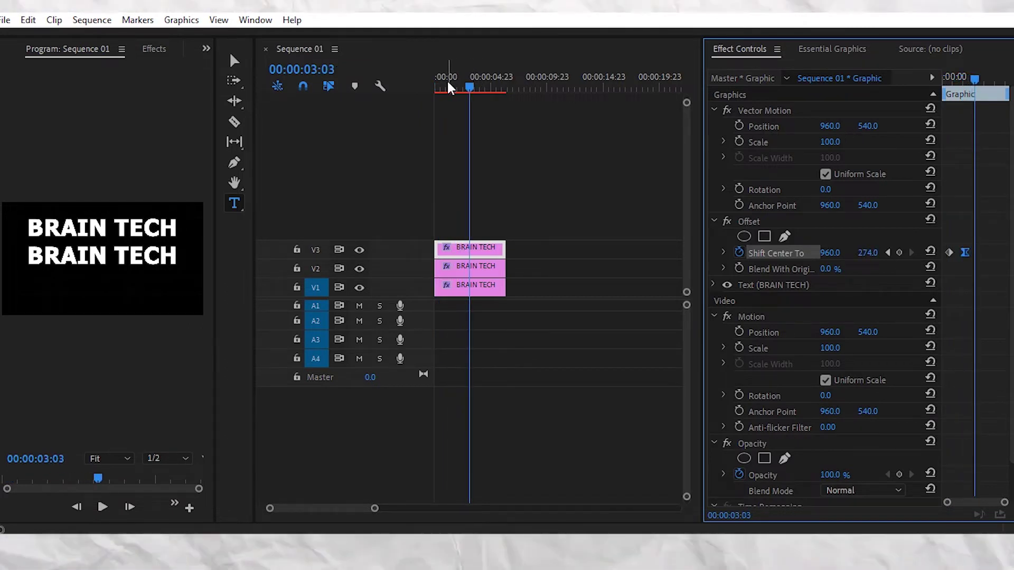
drag(455, 84, 436, 84)
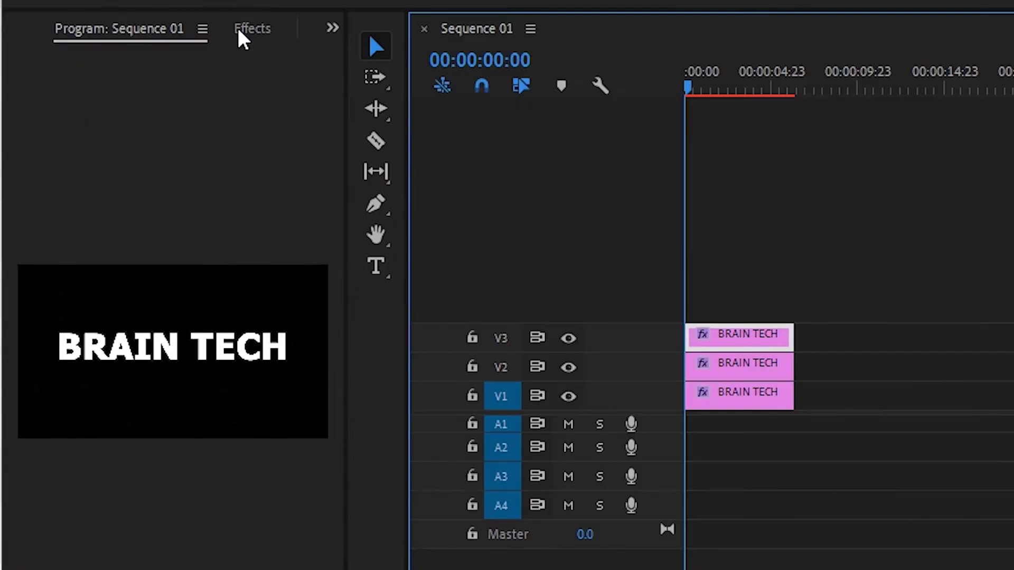
- Search the effects for ECHO, apply Echo to the title clip on track V3 and return the playhead to the sequence start
click(143, 49)
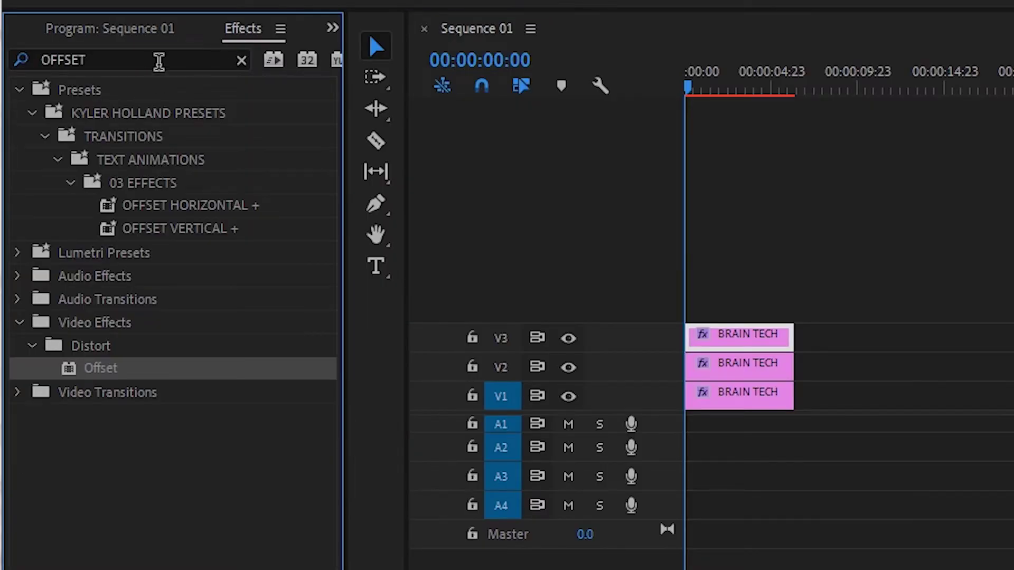
click(158, 61)
text(ECHO)
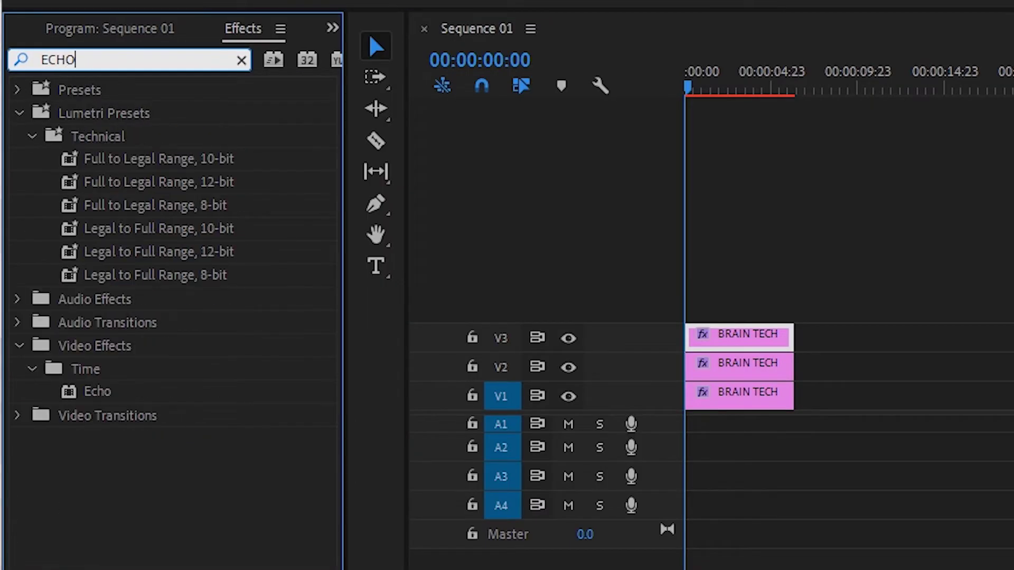
drag(118, 231, 570, 380)
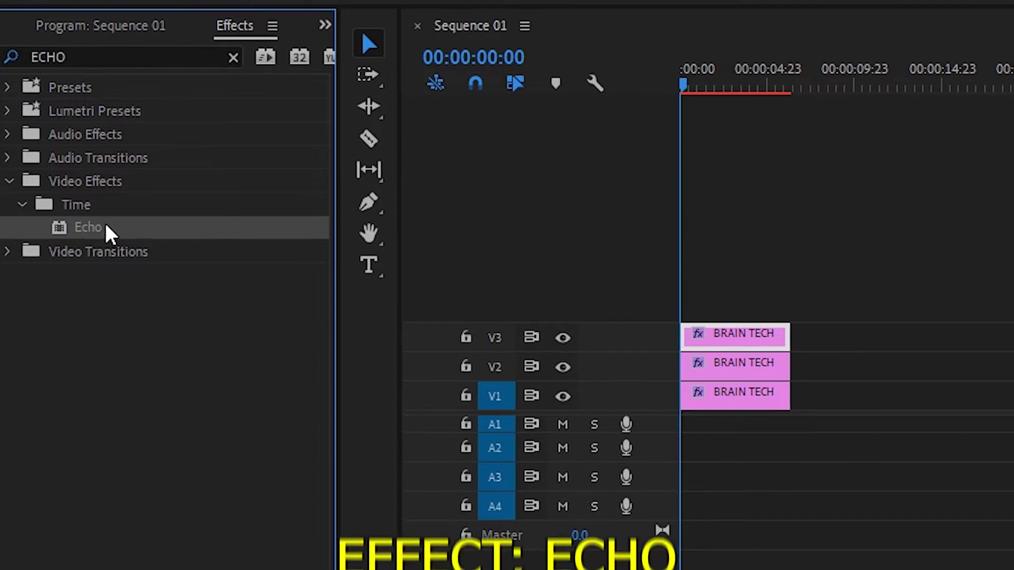
drag(496, 379, 653, 330)
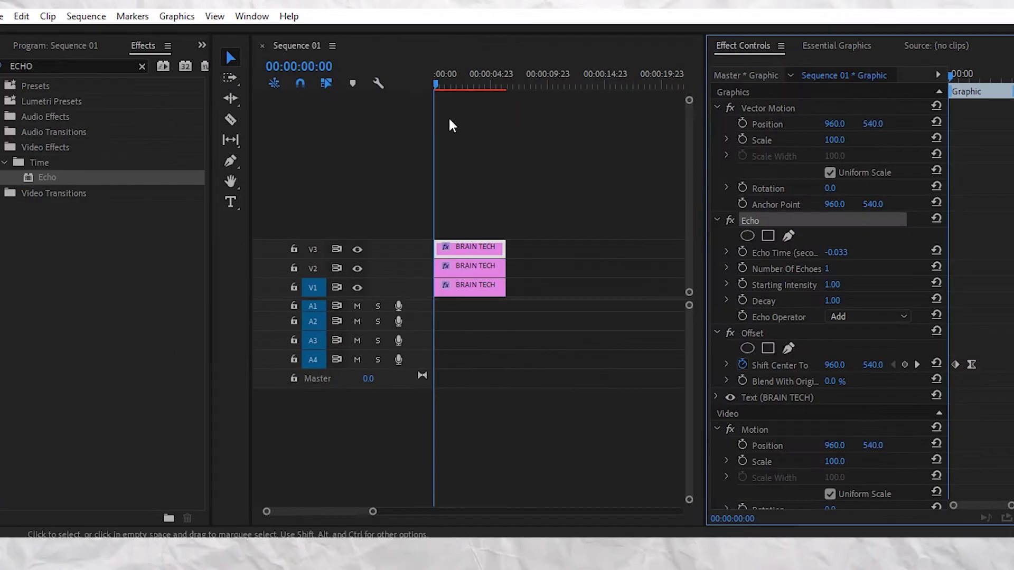
click(453, 94)
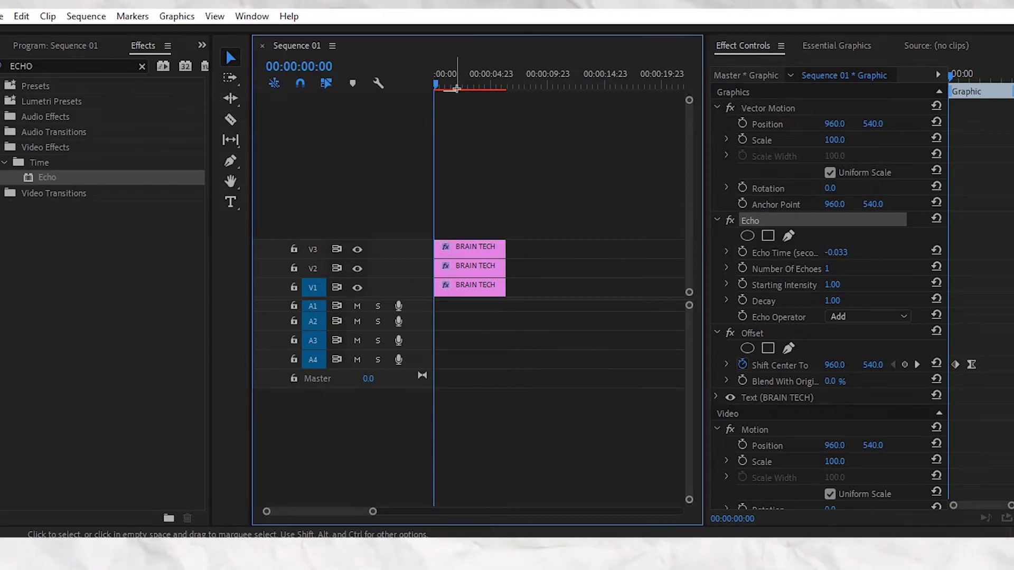
drag(441, 84, 397, 94)
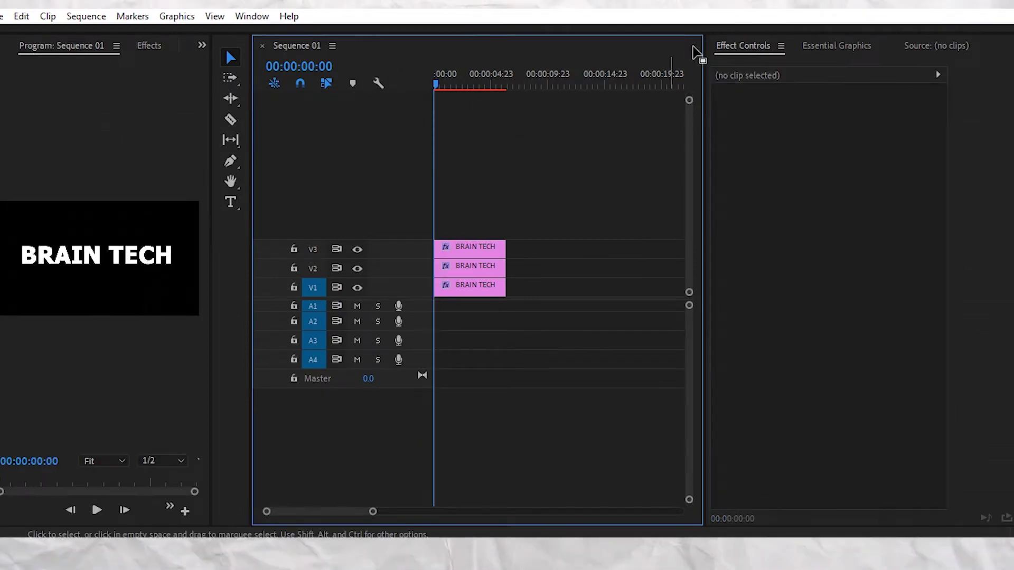
- Set the V3 title's Echo Time to -0.065 seconds and its Number Of Echoes to 6
click(477, 248)
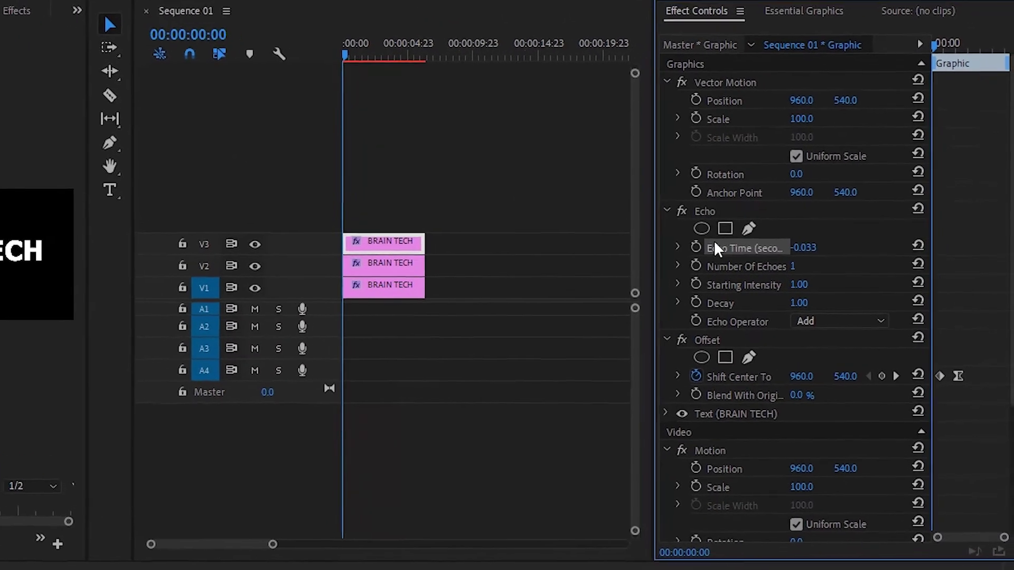
click(764, 242)
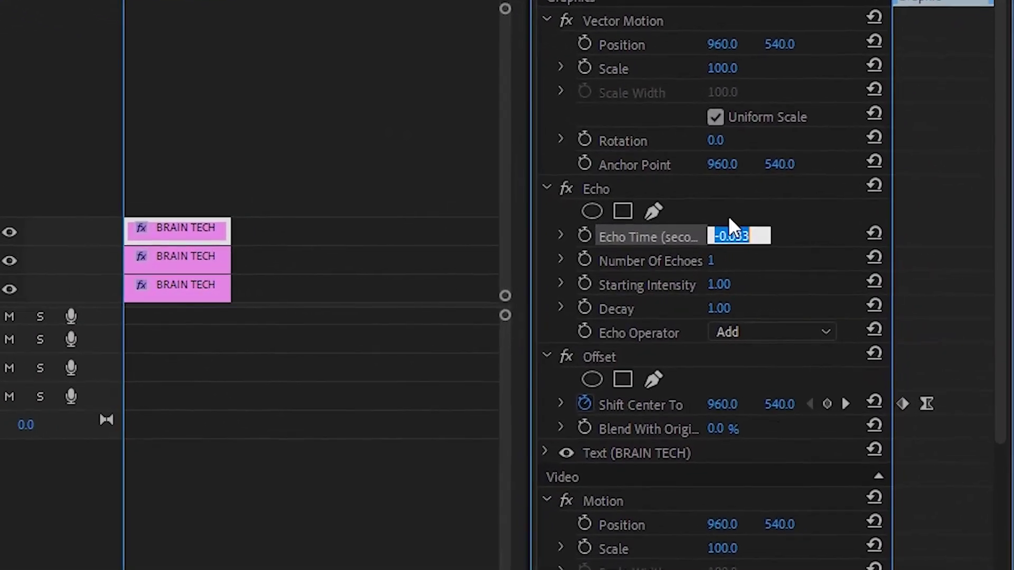
text(-)
text(0.065)
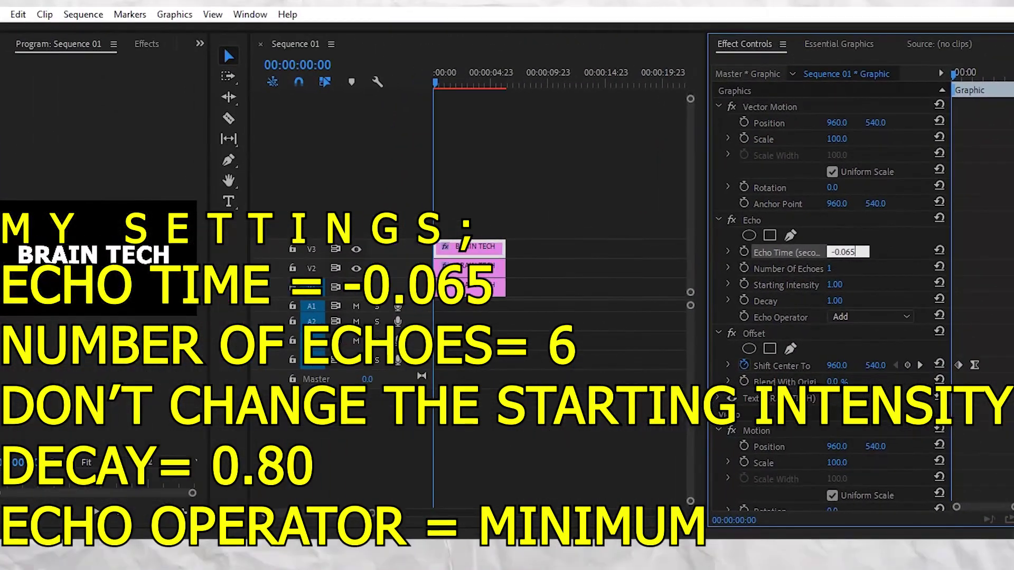
click(895, 242)
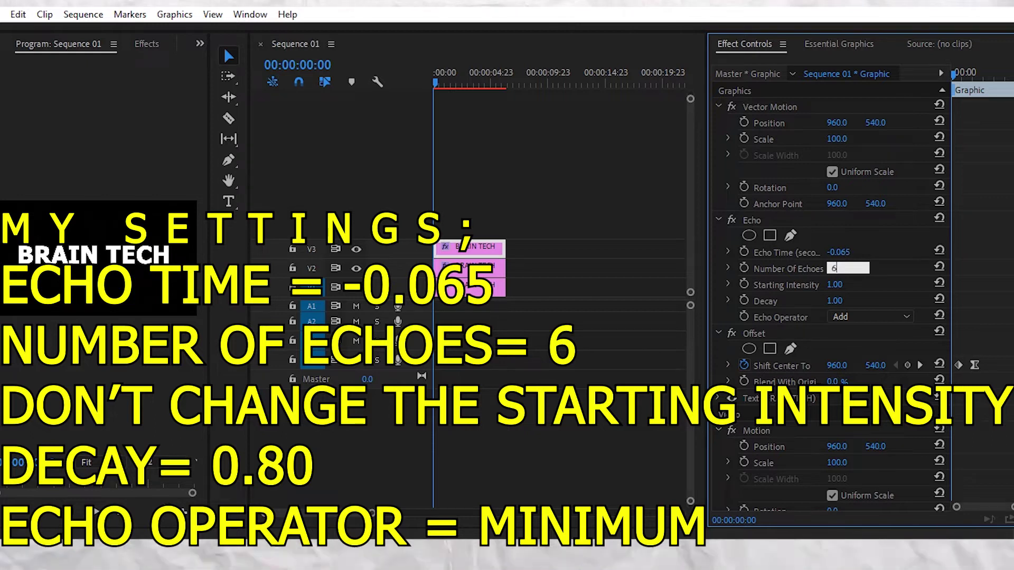
key(Return)
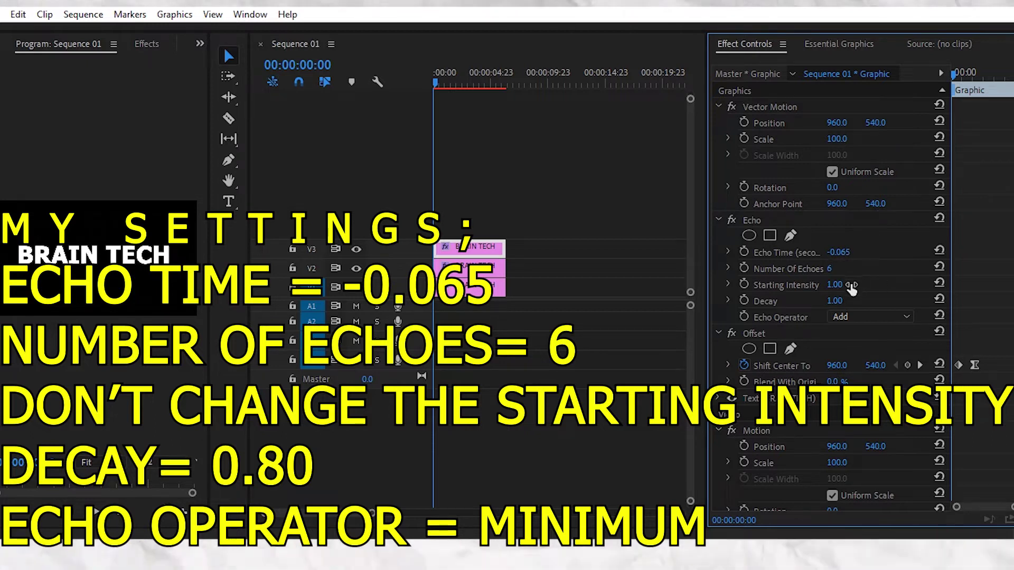
- Set the V3 title's Echo Decay to 0.80 and its Echo Operator to Minimum
click(806, 283)
click(790, 300)
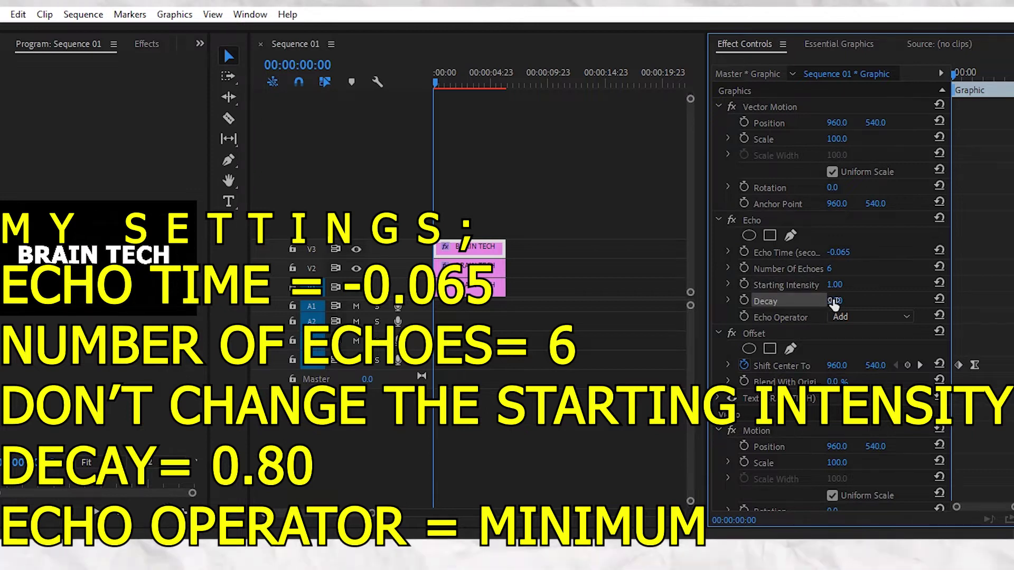
text(0.)
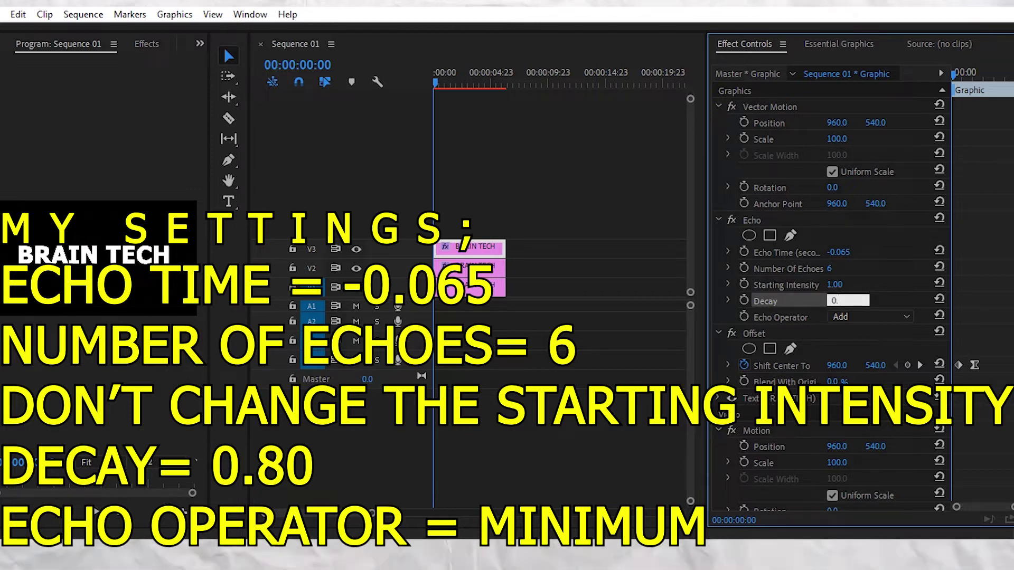
click(897, 302)
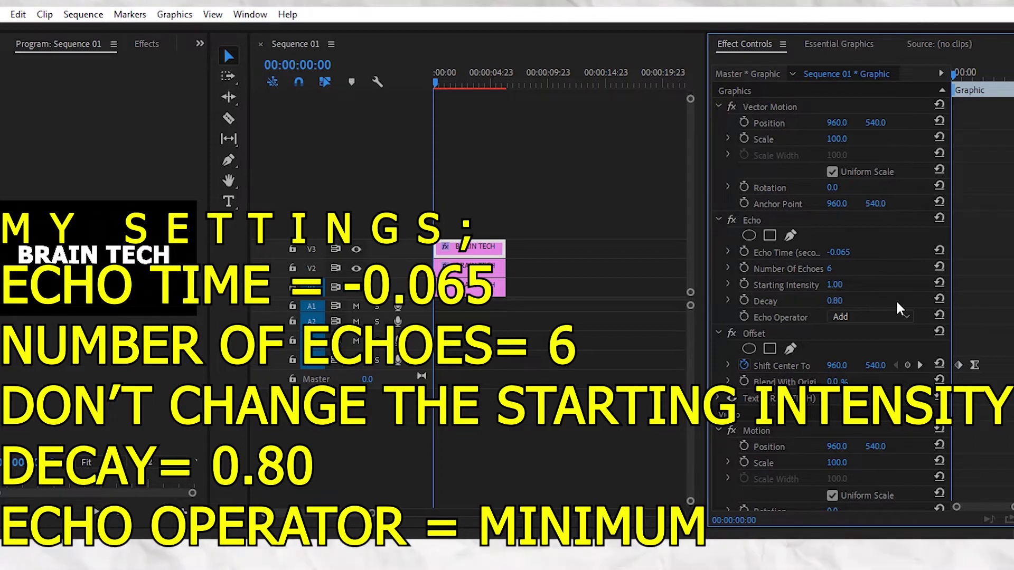
click(790, 318)
click(844, 319)
click(855, 357)
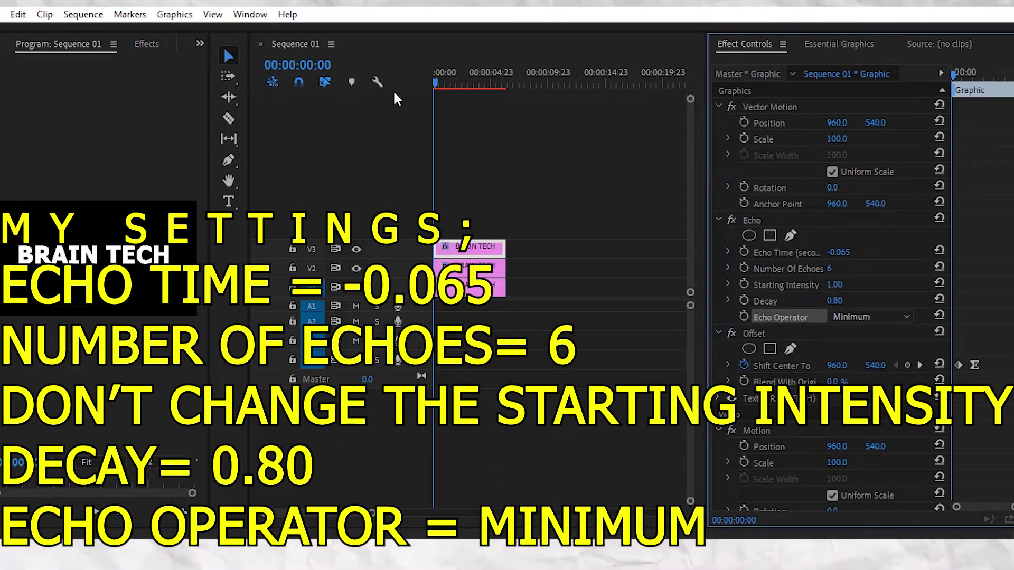
- Play the sequence from the beginning to preview the echo trail, and return the playhead to 00:00:00:00
drag(465, 85, 414, 82)
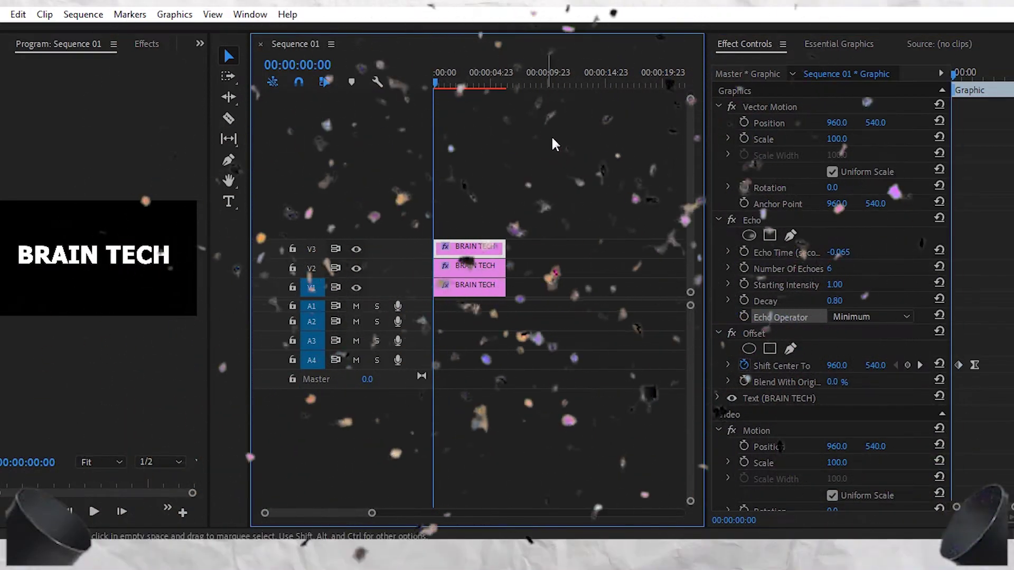
key(space)
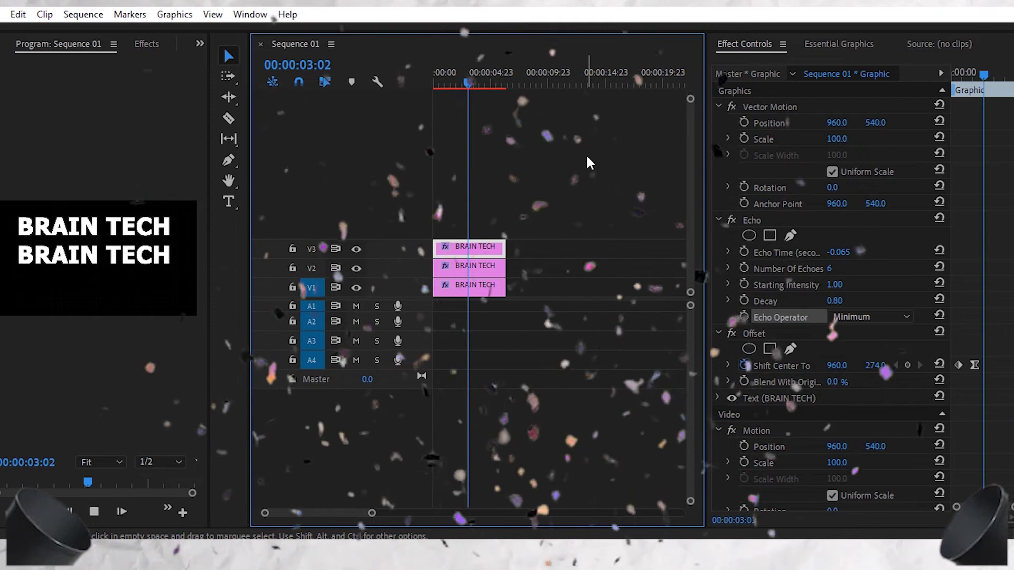
key(space)
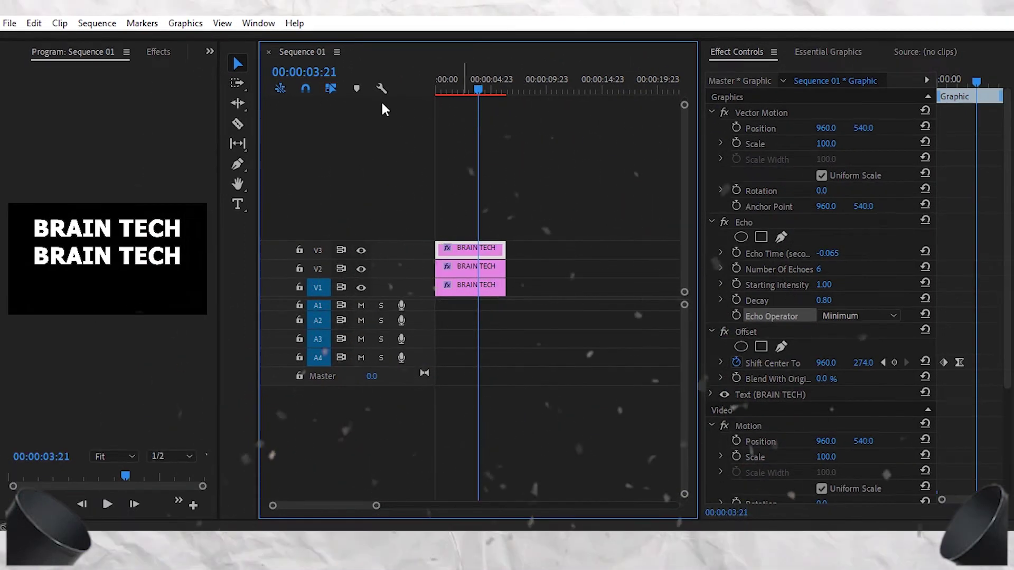
key(Home)
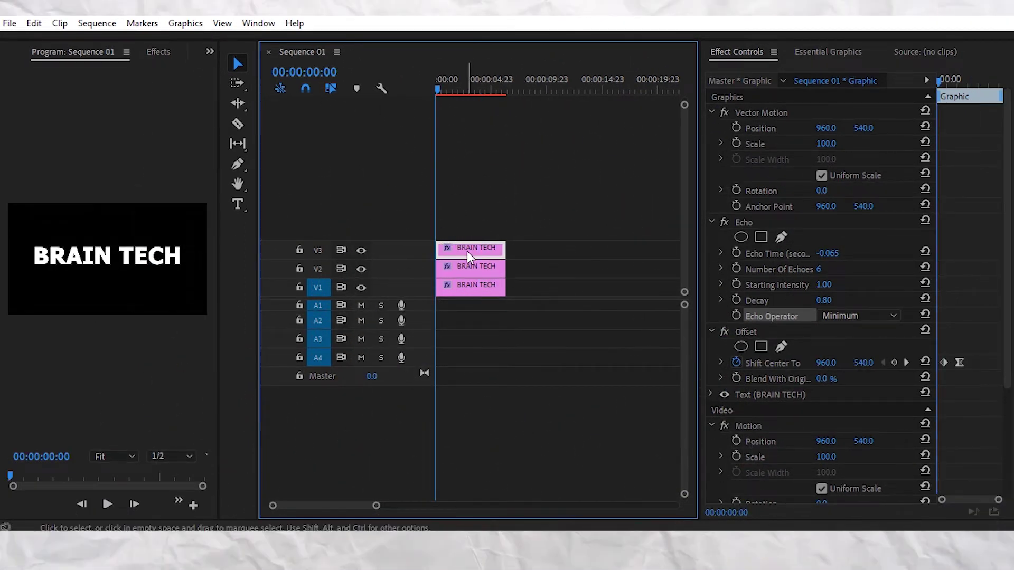
- Duplicate the V3 title with its Echo and Offset effects onto track V1, overwriting the title there, and briefly play it
drag(470, 252, 456, 292)
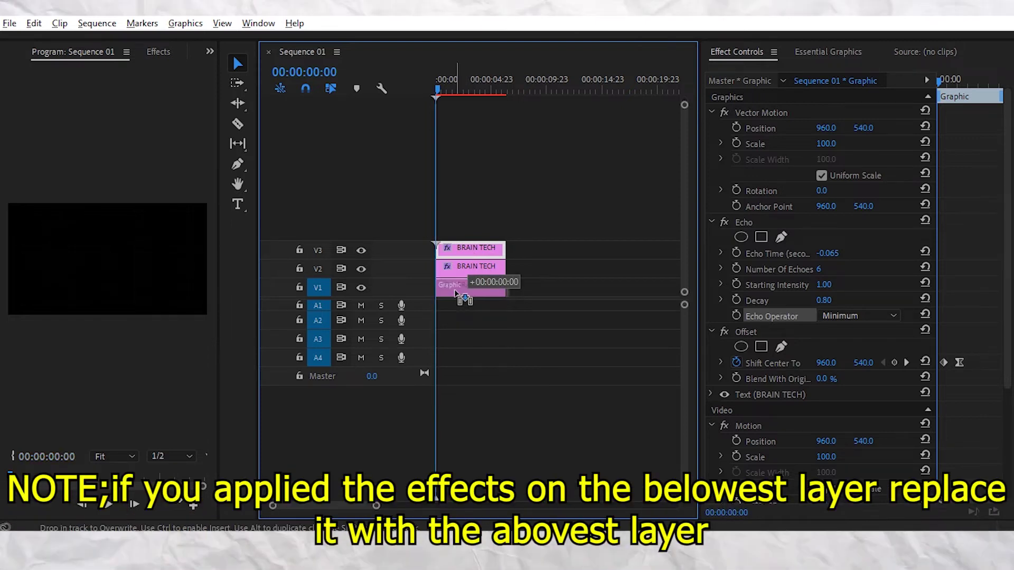
drag(455, 291, 455, 291)
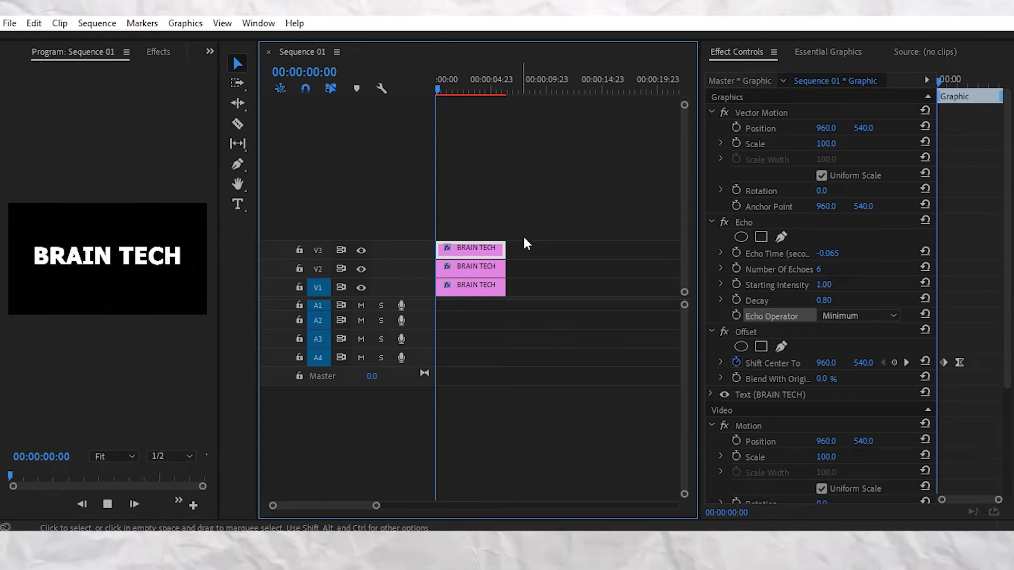
key(space)
- Set the vertical Shift Center To value at the V1 title's second Offset keyframe to 774.0
click(477, 284)
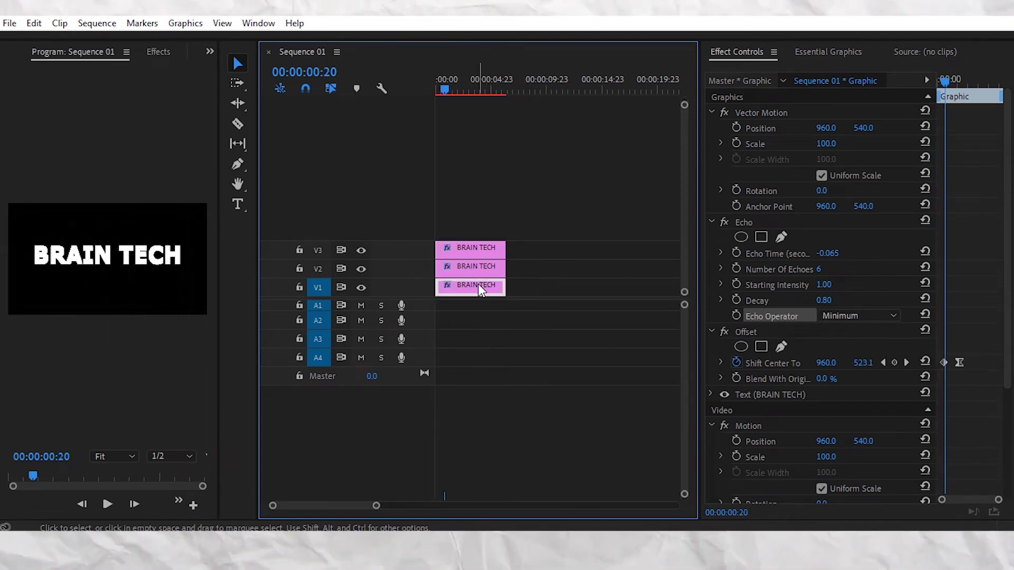
click(863, 363)
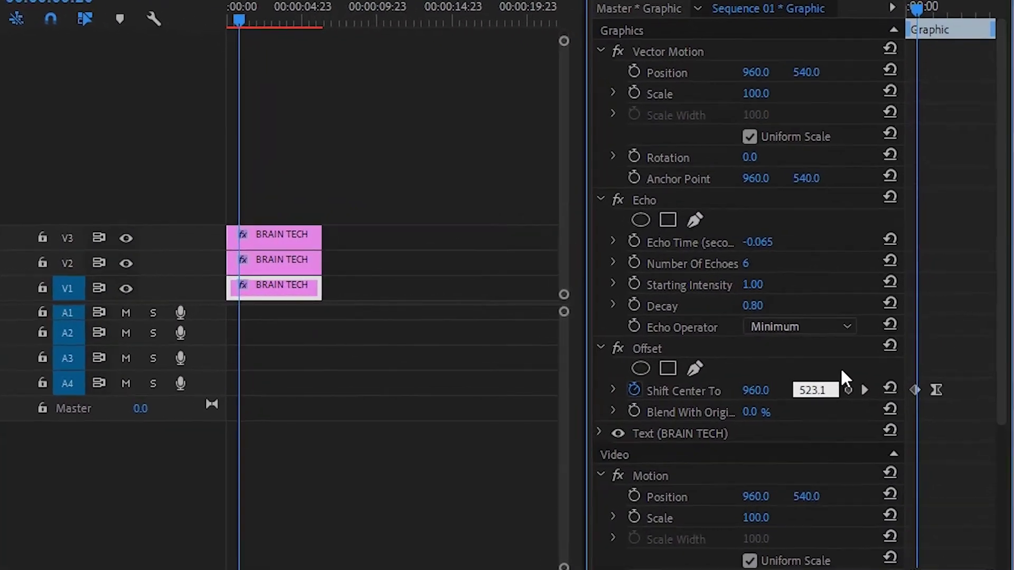
click(869, 361)
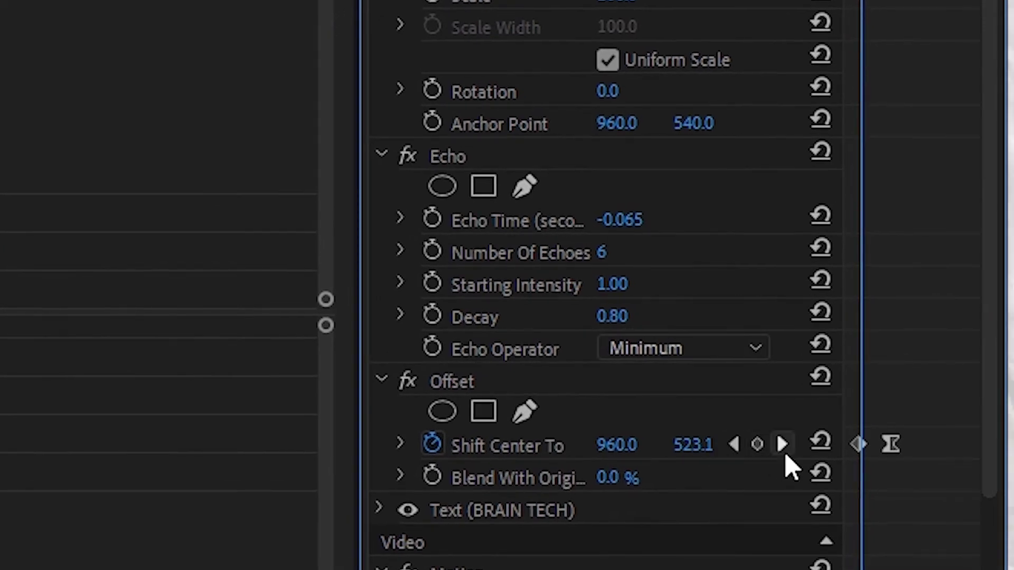
click(786, 455)
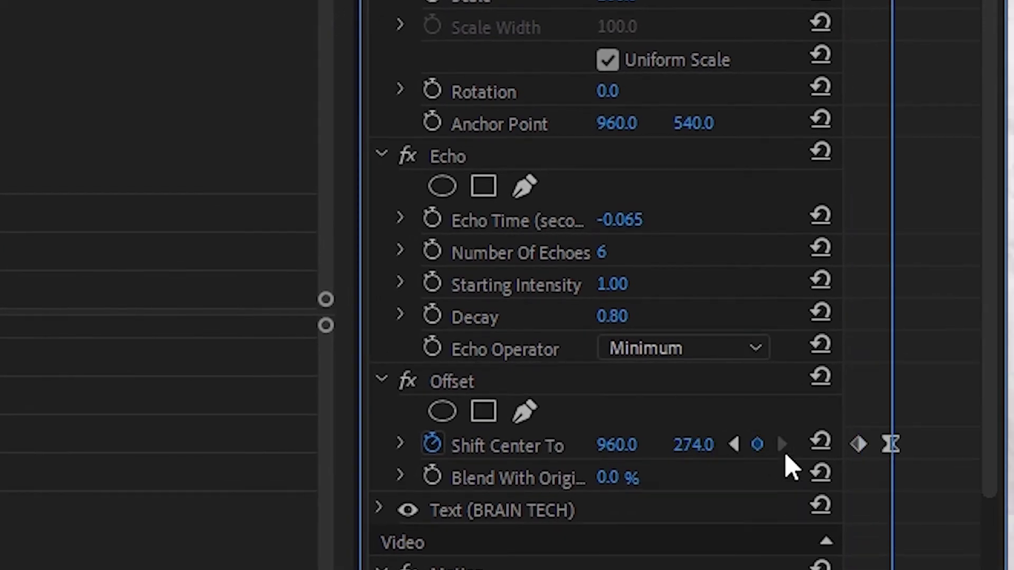
drag(693, 445, 658, 445)
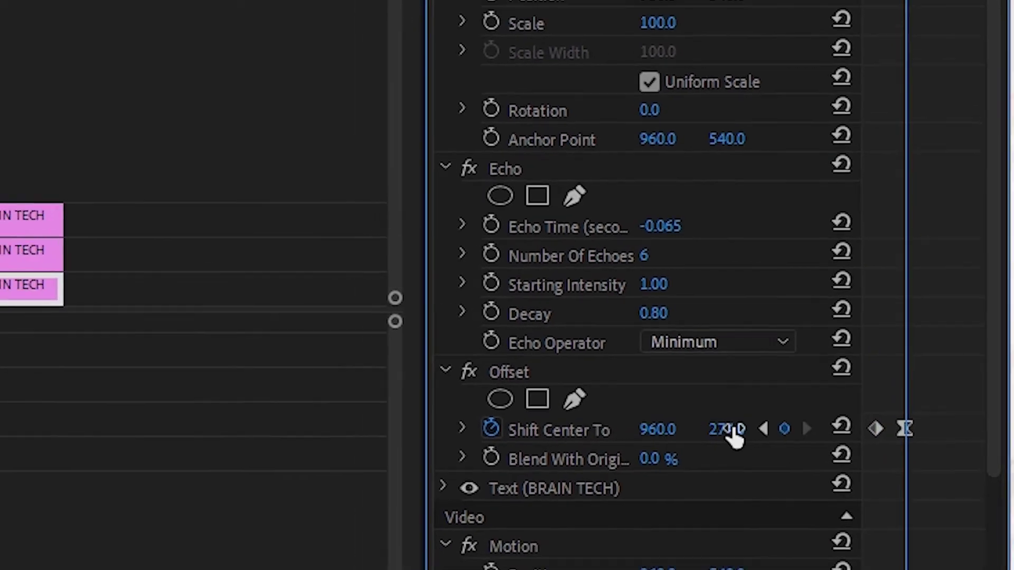
drag(743, 405, 824, 405)
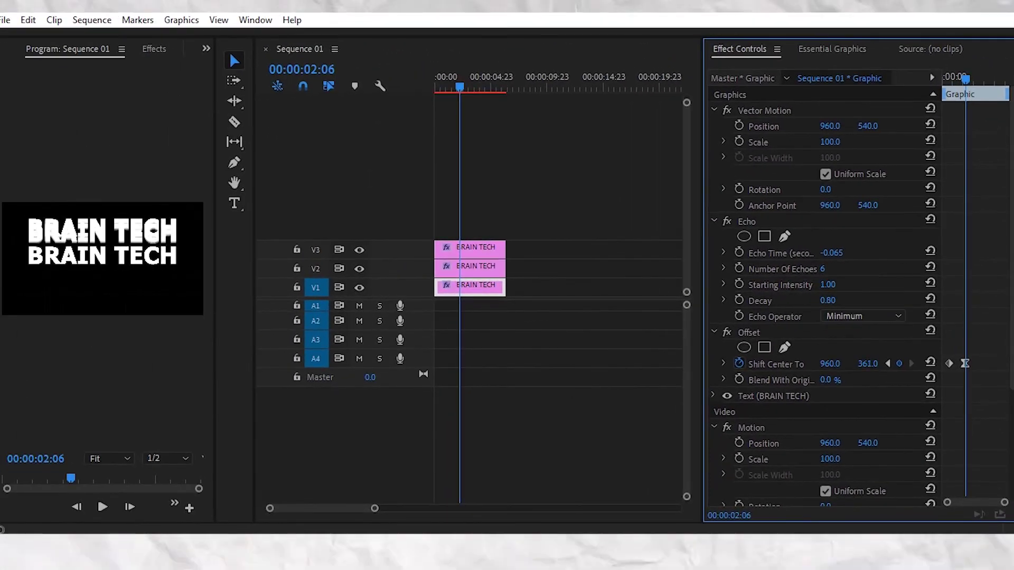
drag(868, 363, 1013, 363)
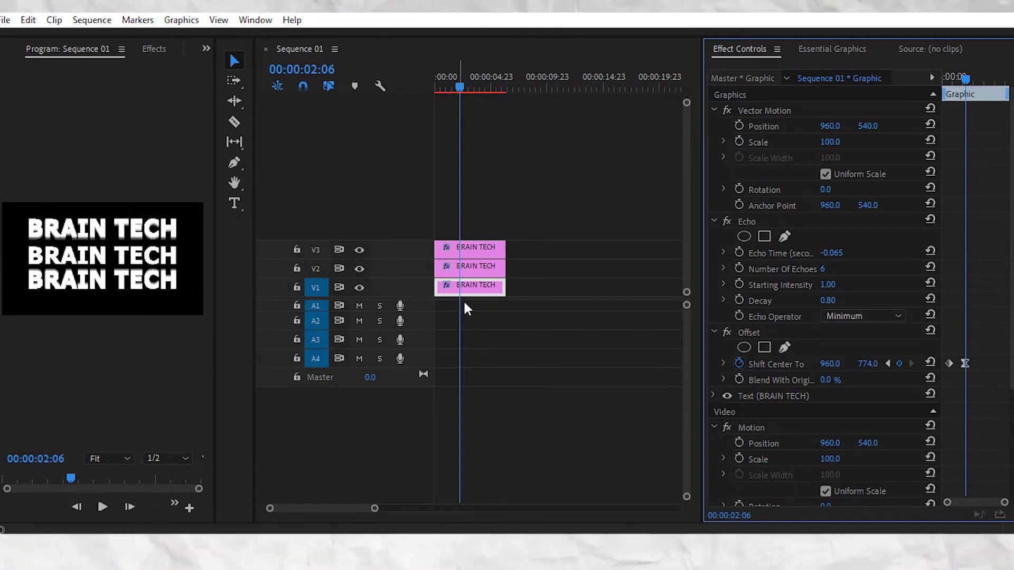
- Deselect the clips, preview the titles sliding apart and return the playhead to the sequence start
click(577, 278)
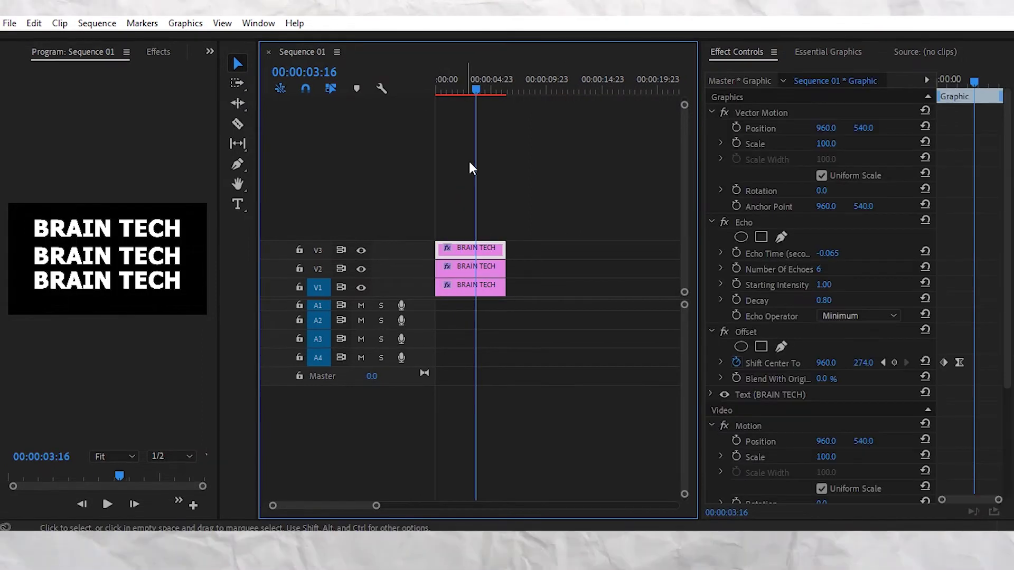
drag(449, 78, 429, 78)
click(523, 241)
click(523, 239)
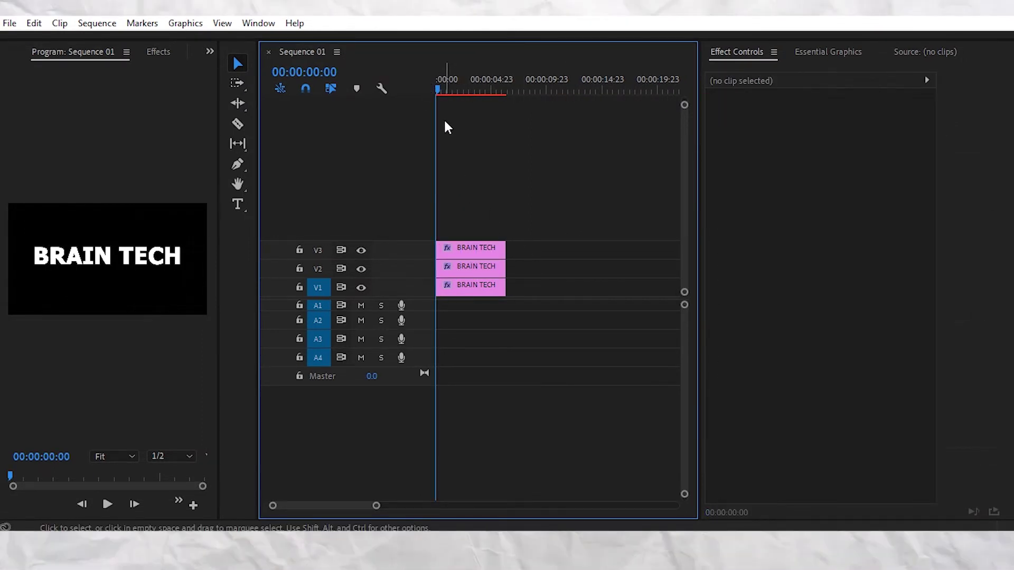
- Turn off the Fill of the V3 title's text and enable a white Stroke with a width of 3.0
click(472, 244)
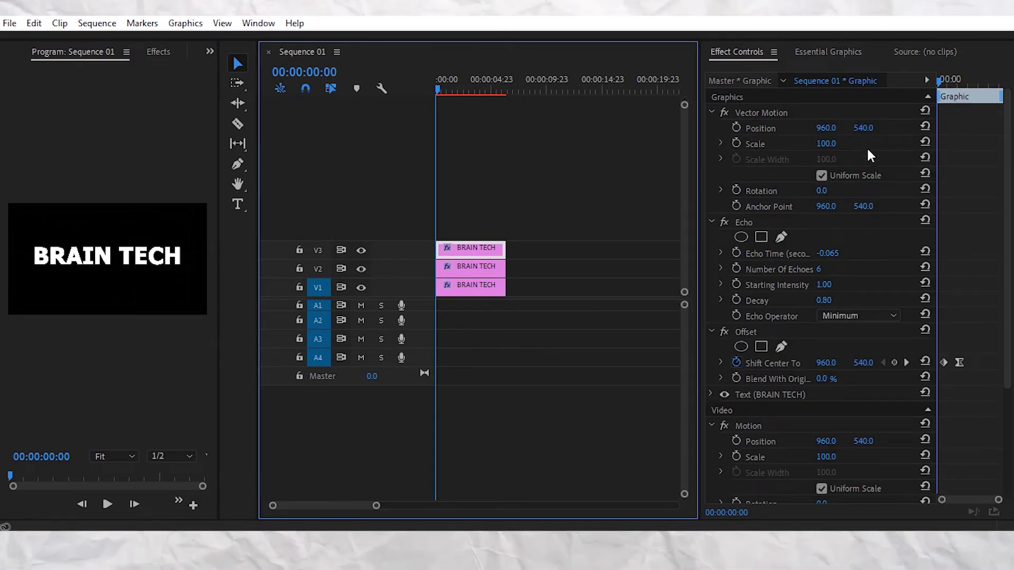
click(812, 50)
click(764, 132)
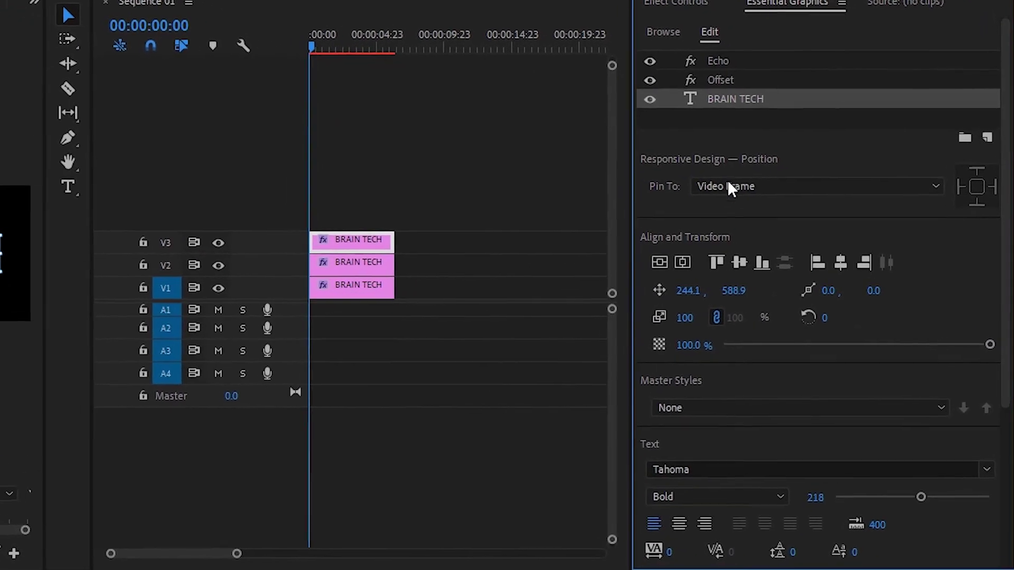
scroll(768, 229, down, 5)
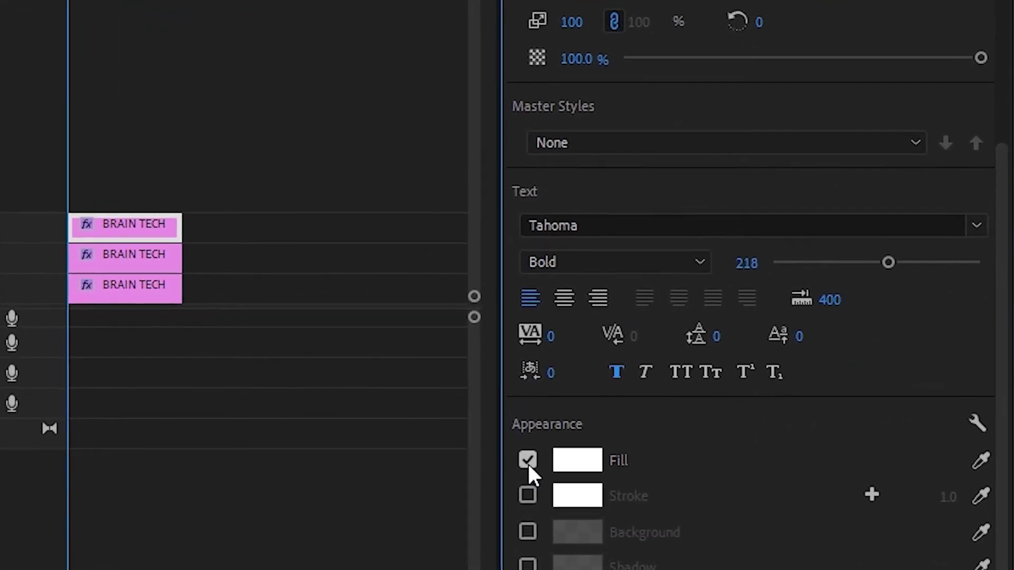
click(553, 450)
click(503, 505)
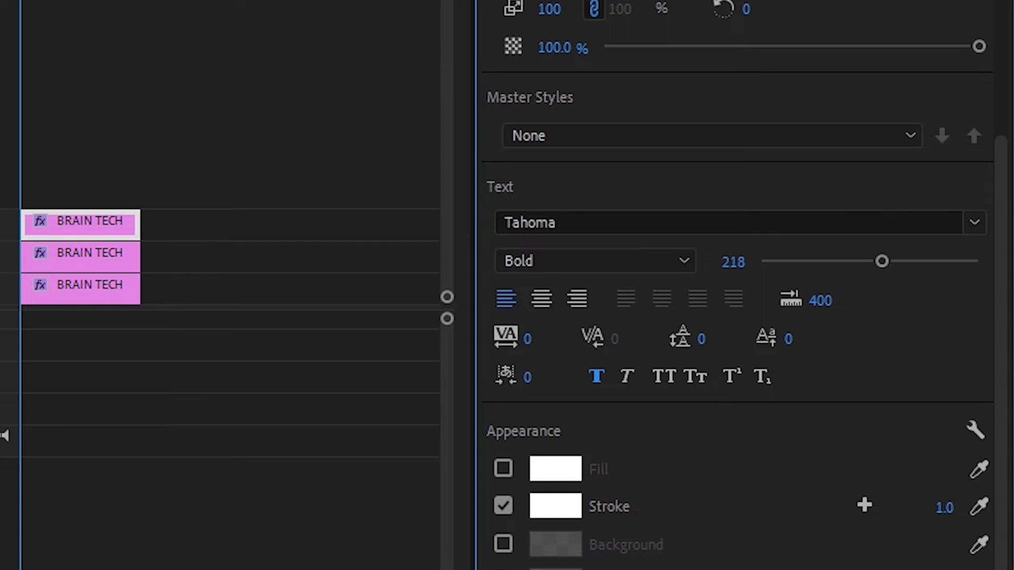
drag(944, 508, 948, 508)
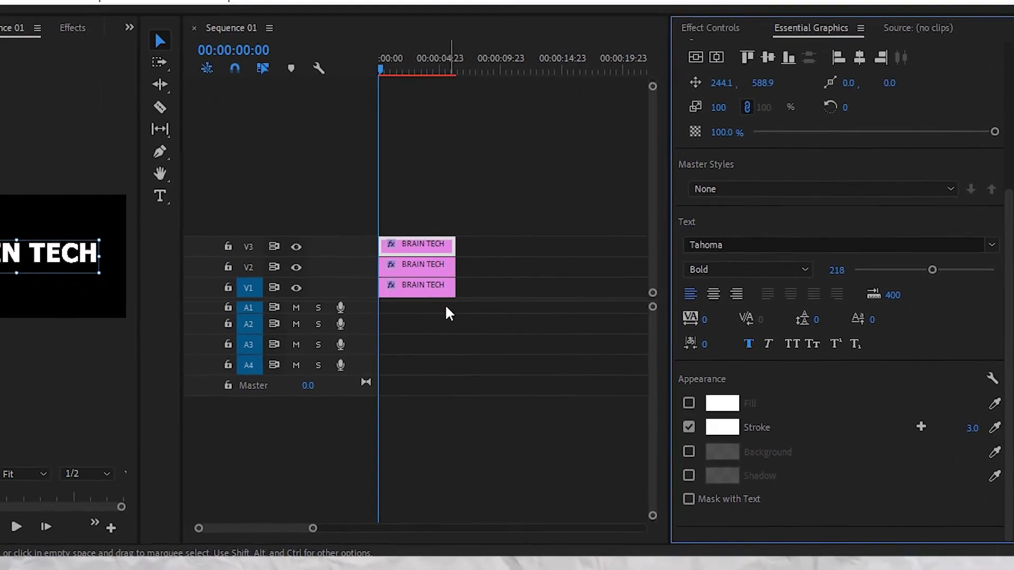
- Turn off the Fill of the V1 title's text and enable a white Stroke with a width of 3.0
click(426, 289)
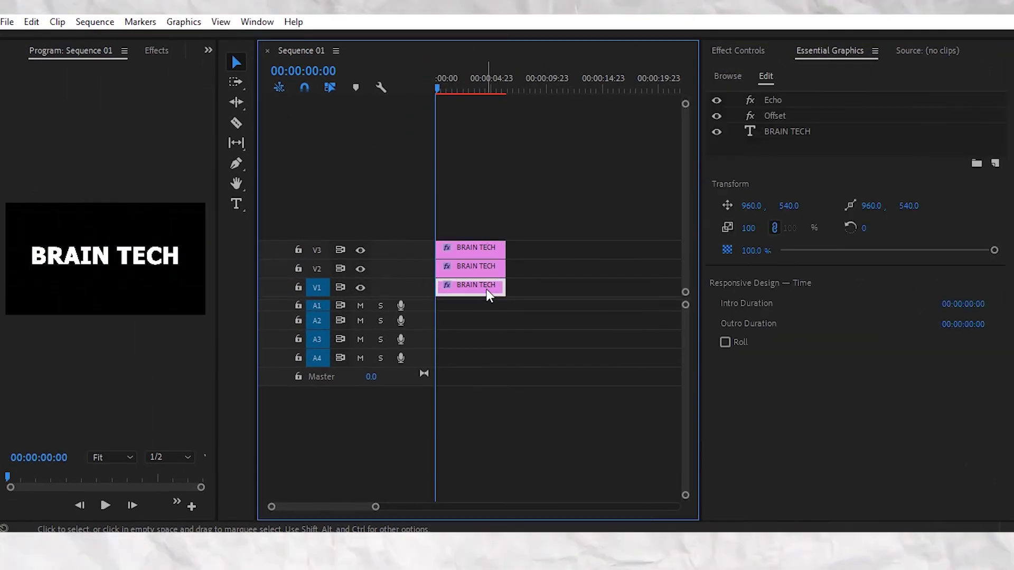
click(778, 133)
scroll(783, 311, down, 5)
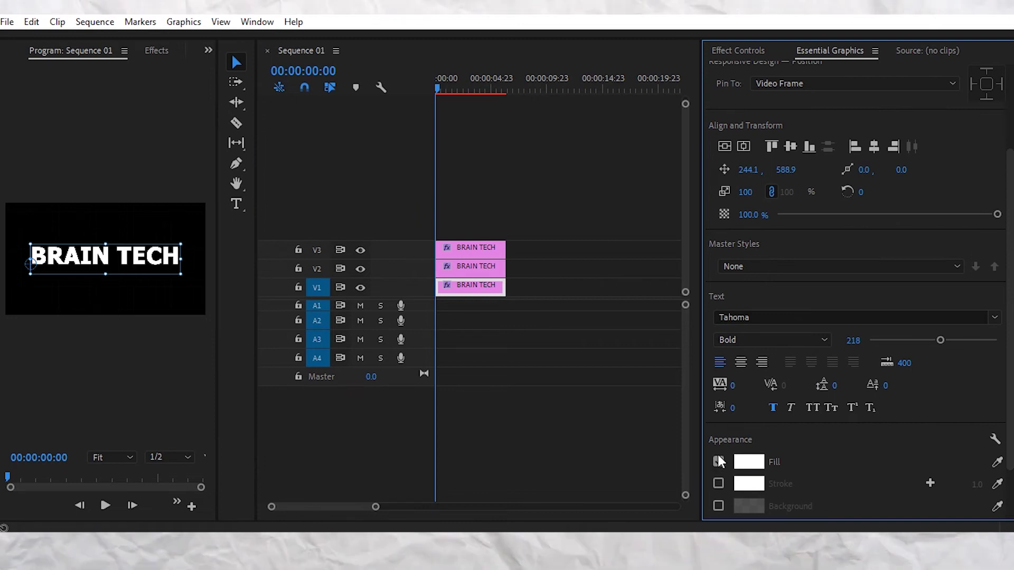
scroll(718, 455, down, 2)
click(718, 393)
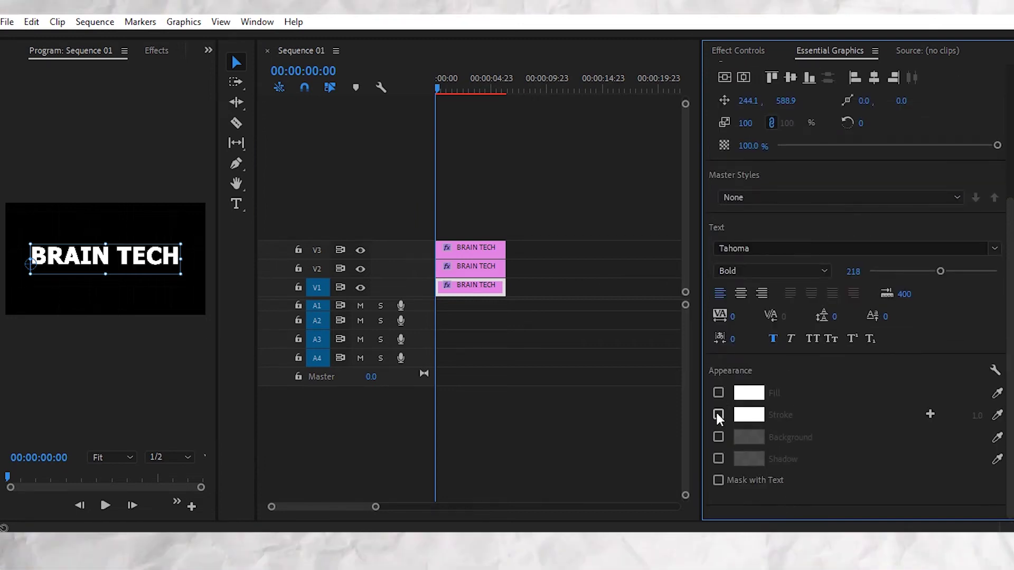
click(719, 415)
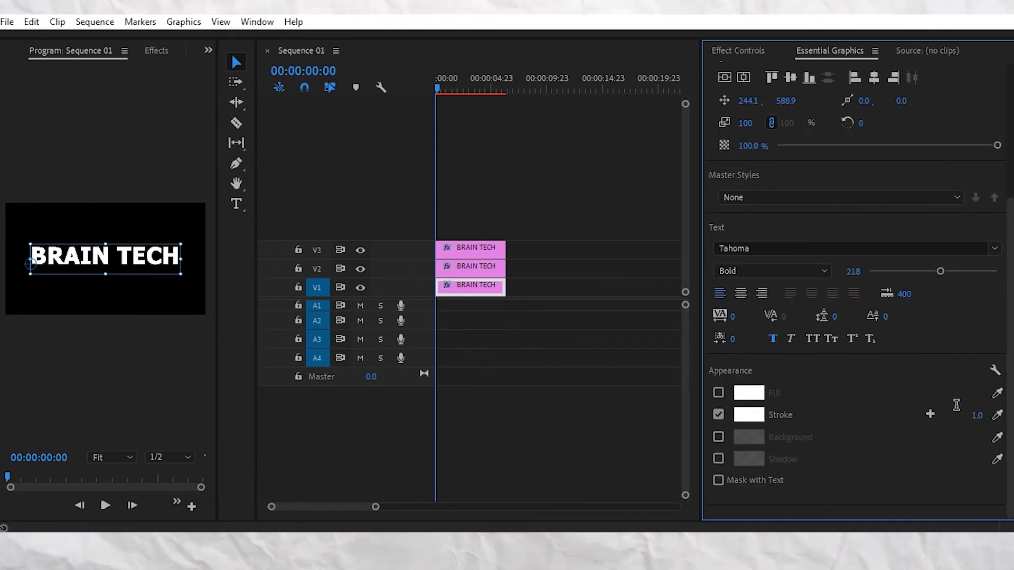
click(976, 416)
text(3)
key(Return)
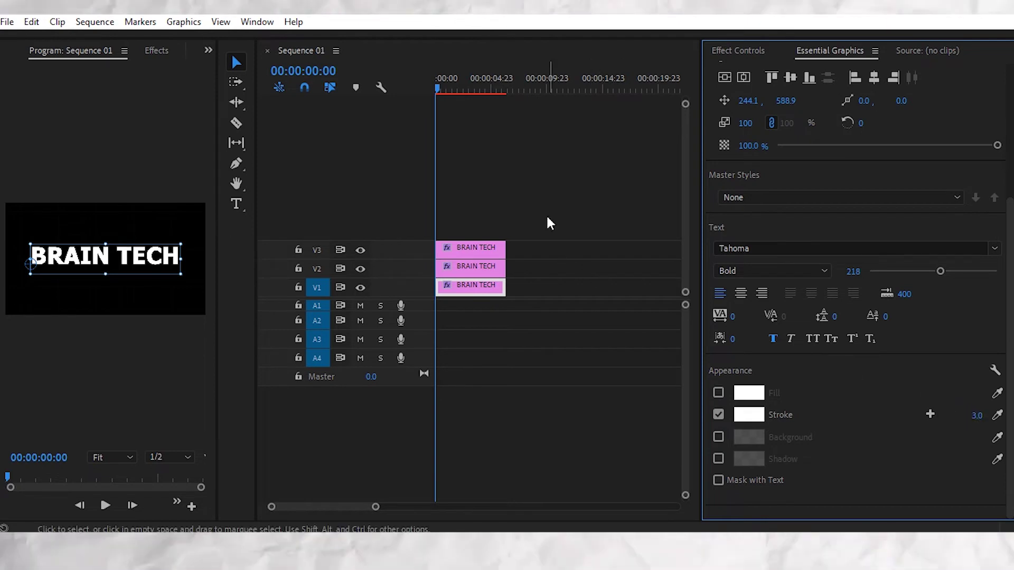
- Play the animation from the start to check the outlined copies, and return the playhead to 00:00:00:00
drag(458, 88, 435, 88)
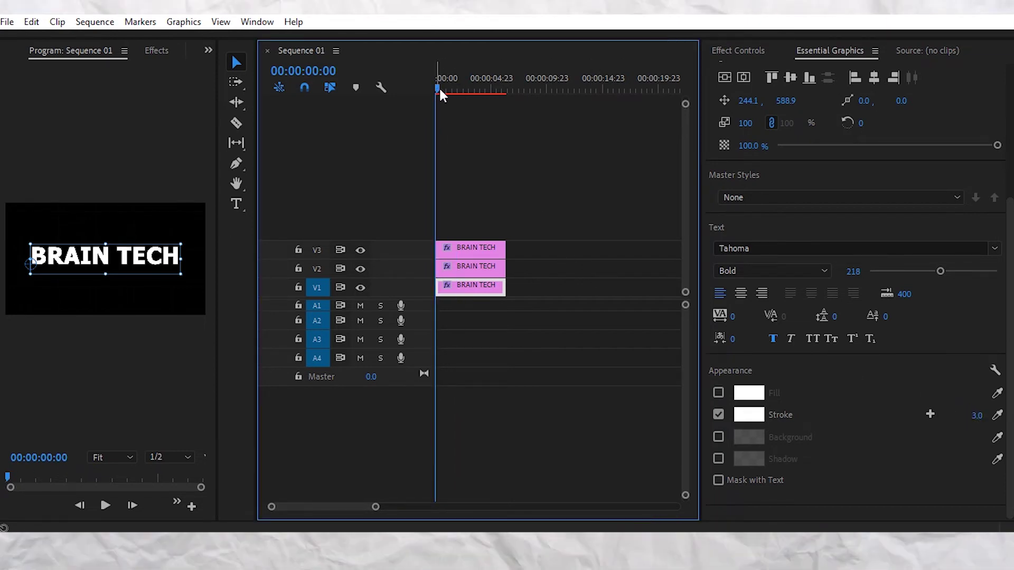
key(space)
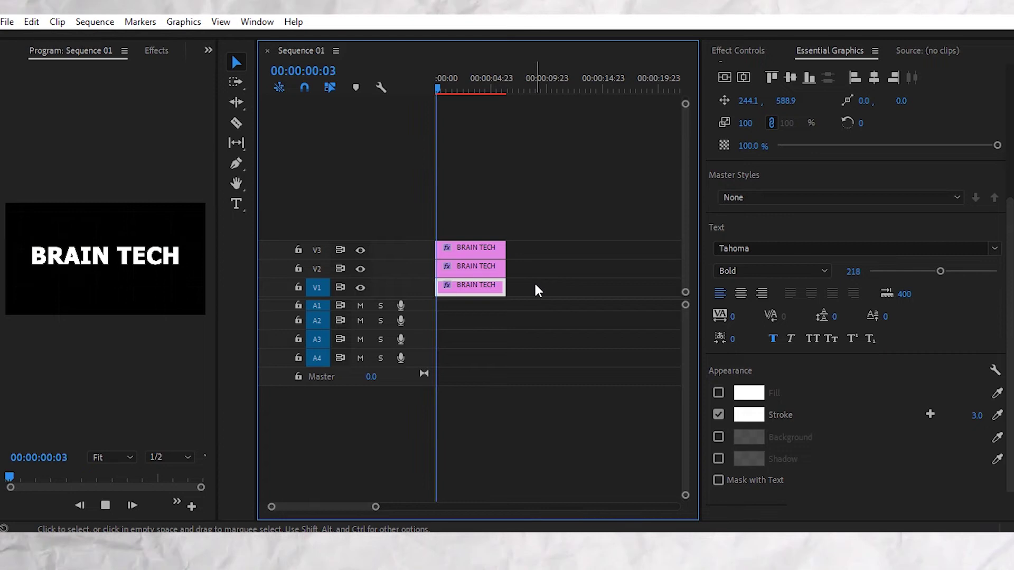
click(536, 290)
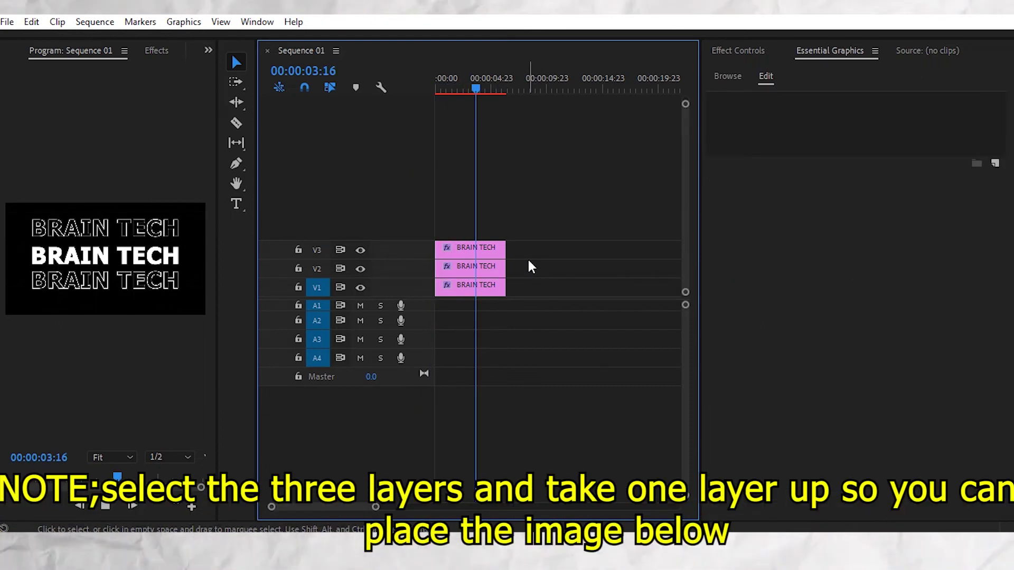
key(space)
drag(464, 86, 414, 81)
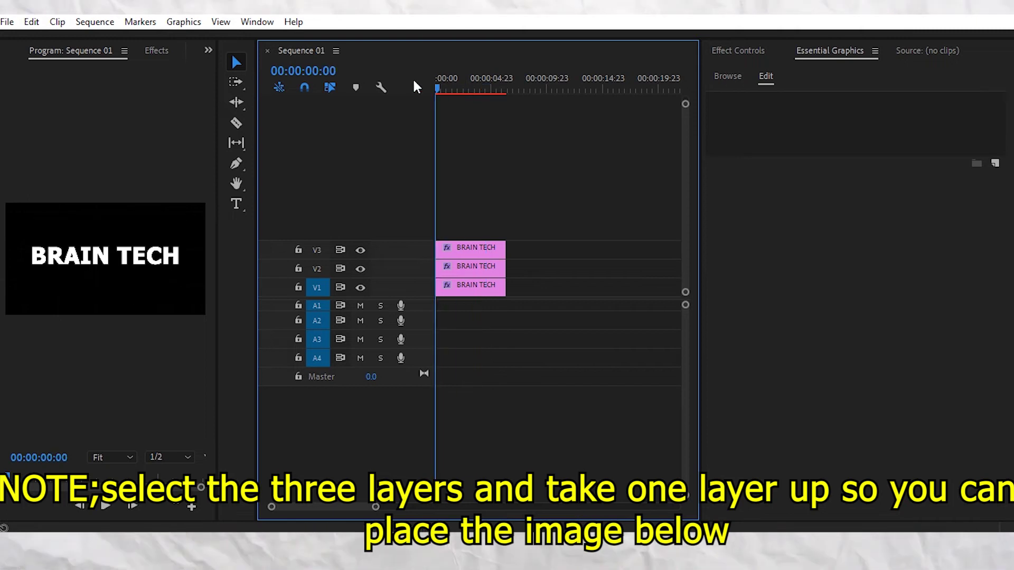
- Select the three stacked BRAIN TECH clips and move them up one track to free V1 for an image
drag(536, 229, 466, 246)
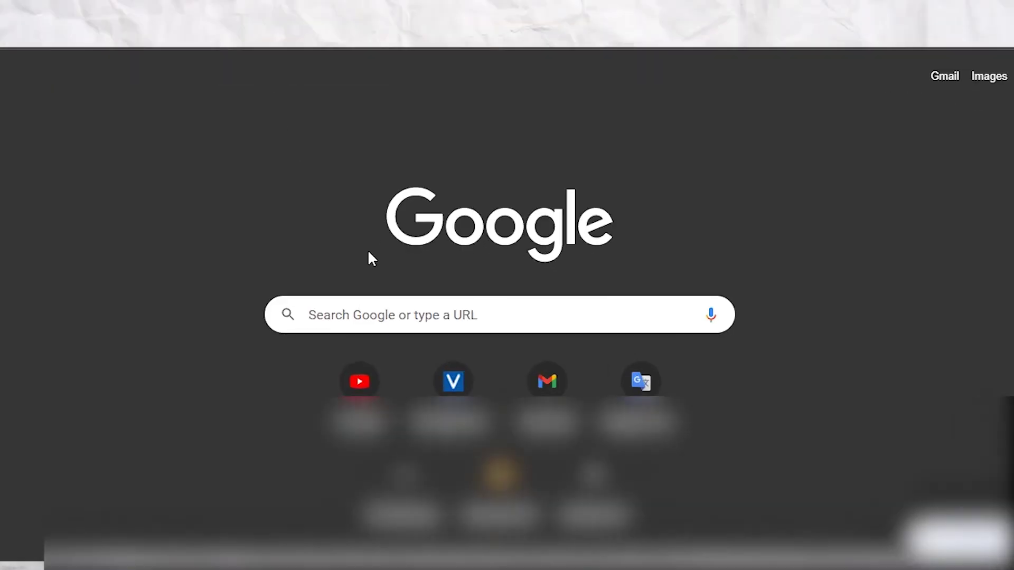
- Search Google in the web browser for 4k illustration wallpaper and show the image results
click(403, 319)
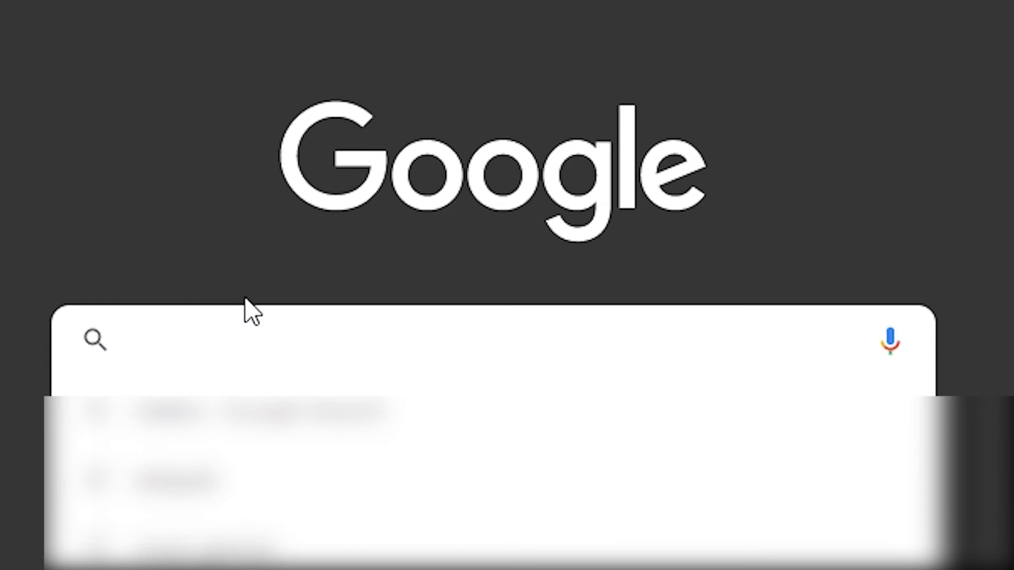
text(4K I)
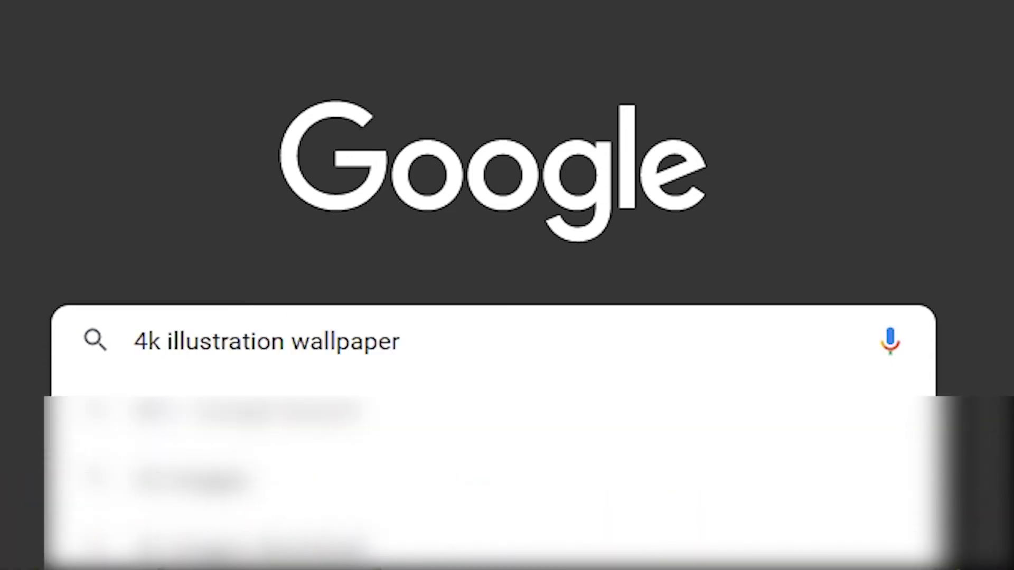
key(Return)
click(209, 159)
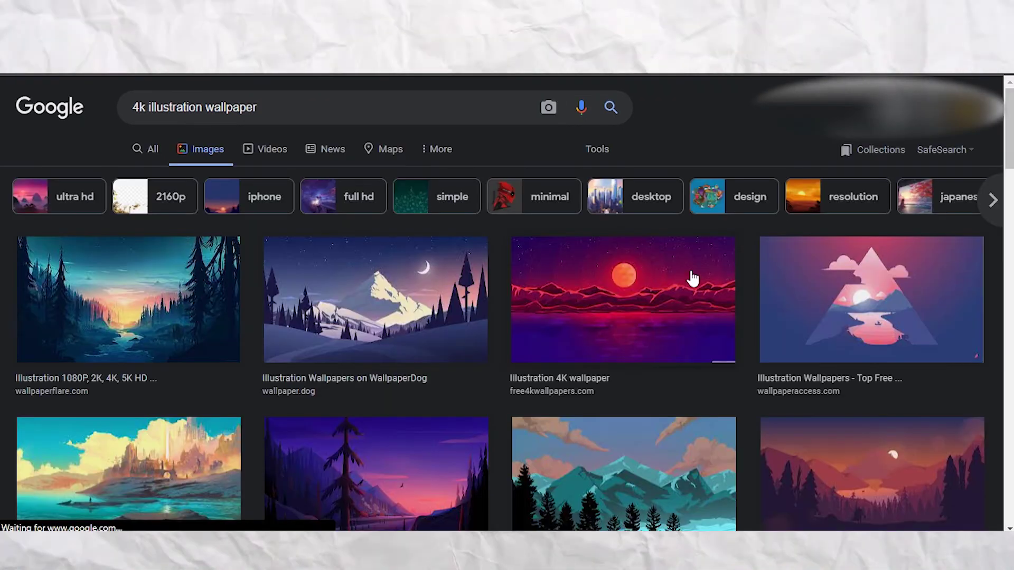
- Browse the 4k illustration wallpaper image results and preview several candidates for the title's background
scroll(385, 312, down, 4)
click(335, 445)
scroll(317, 441, down, 5)
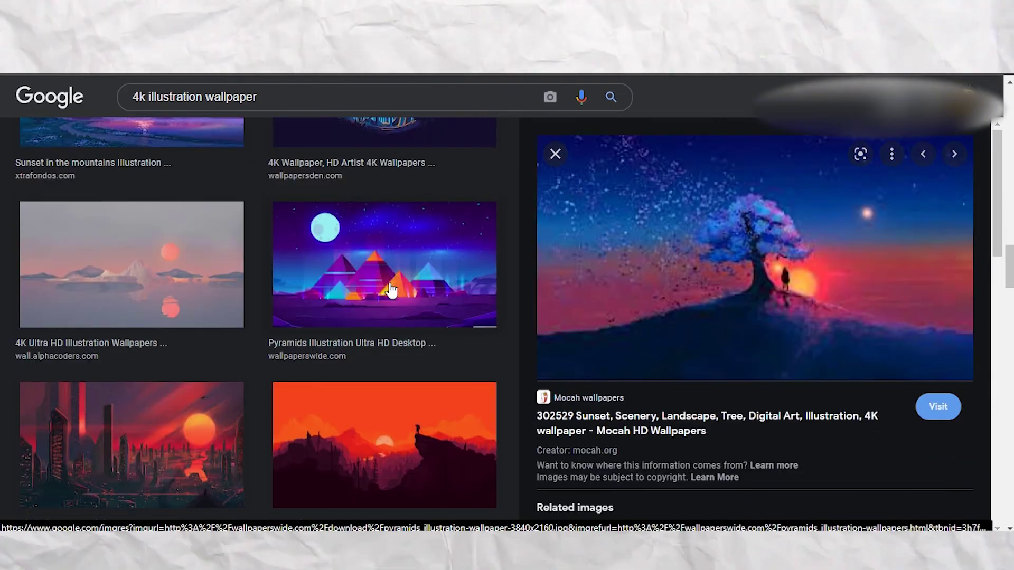
click(389, 288)
scroll(182, 328, down, 5)
click(104, 336)
scroll(109, 343, down, 5)
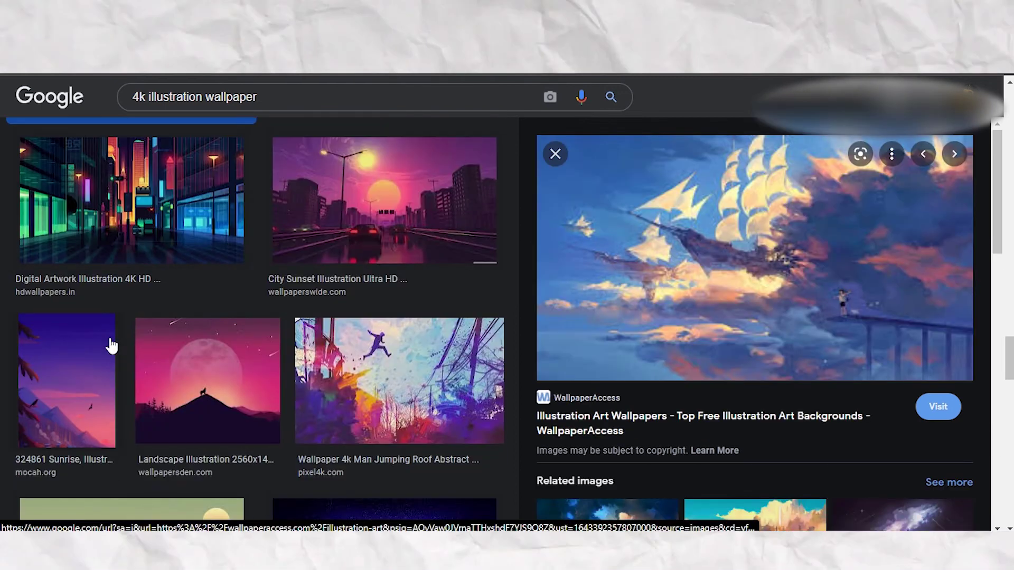
click(405, 195)
scroll(222, 333, down, 5)
scroll(240, 324, down, 5)
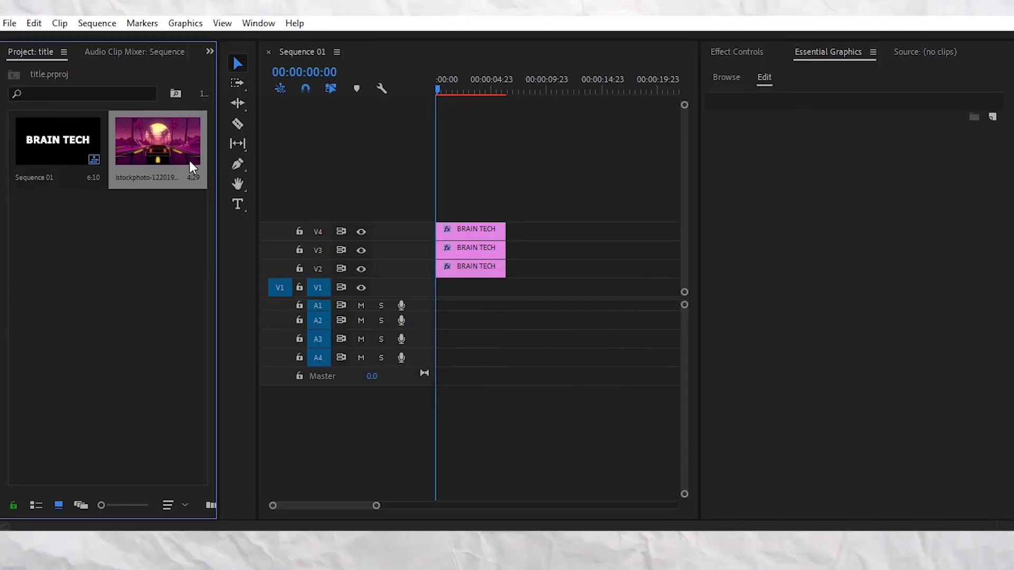
- Switch to Premiere Pro and place the istockphoto sunset image on V1 beneath the three BRAIN TECH titles, starting at 00:00:00:00
drag(142, 150, 503, 286)
drag(439, 84, 399, 89)
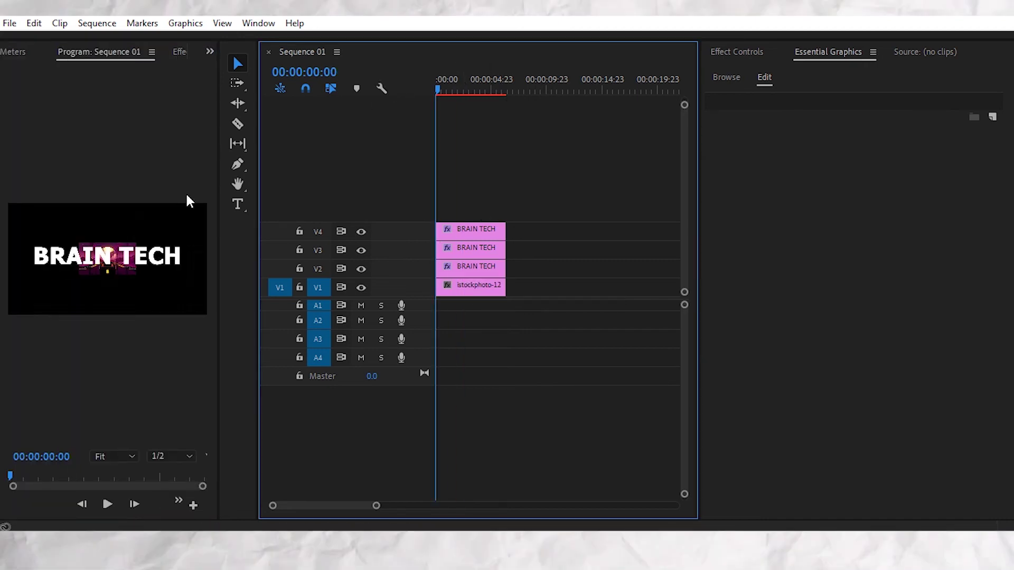
double_click(98, 272)
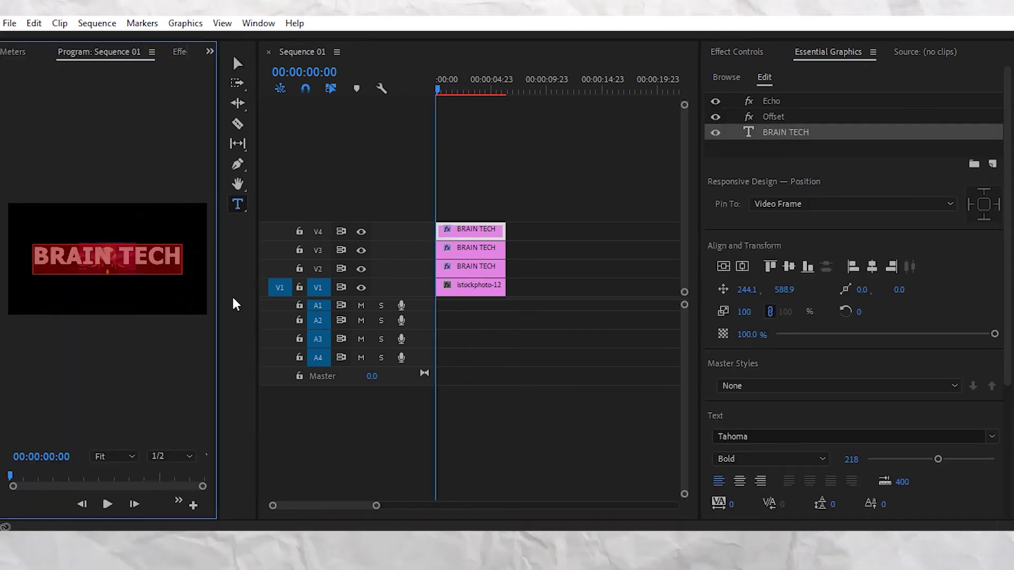
click(238, 64)
- Lock tracks V4, V3 and V2, and enlarge the V1 background image until it fills the whole frame
click(299, 231)
click(299, 250)
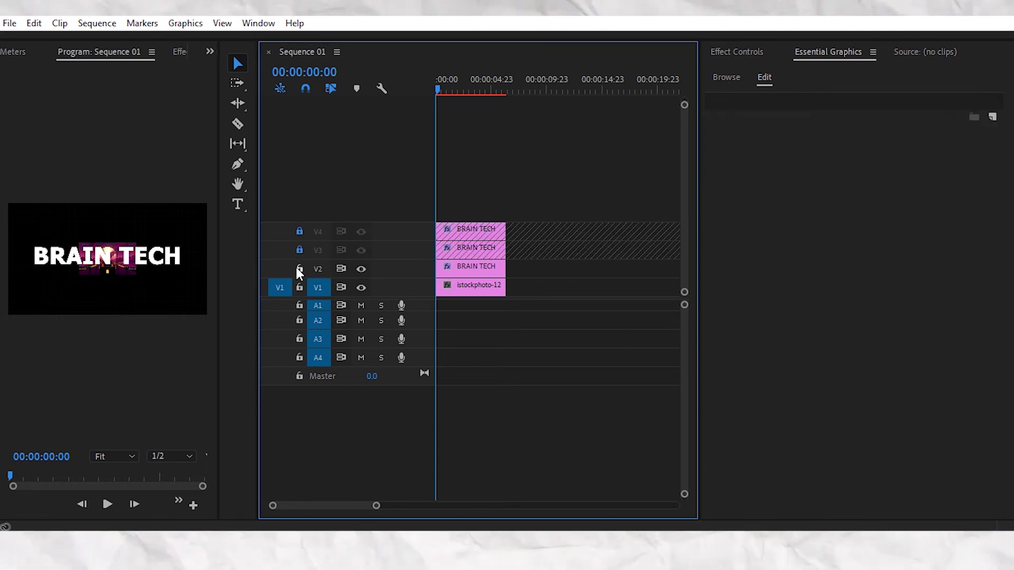
click(299, 269)
click(87, 271)
drag(72, 279, 2, 321)
- Unlock tracks V2, V3 and V4, and play the sequence to check the title animation over the background image
click(299, 269)
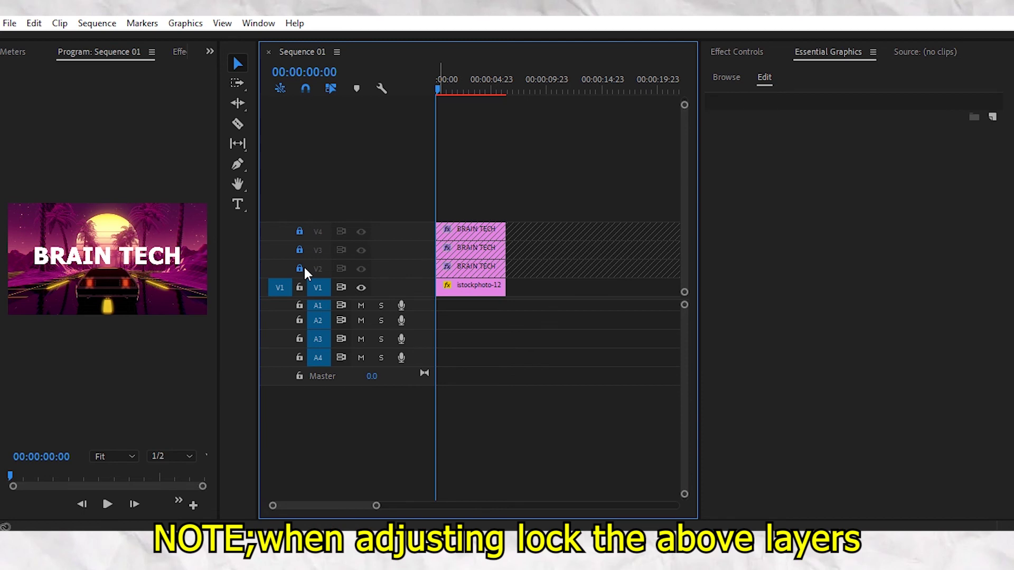
click(299, 250)
click(299, 232)
key(space)
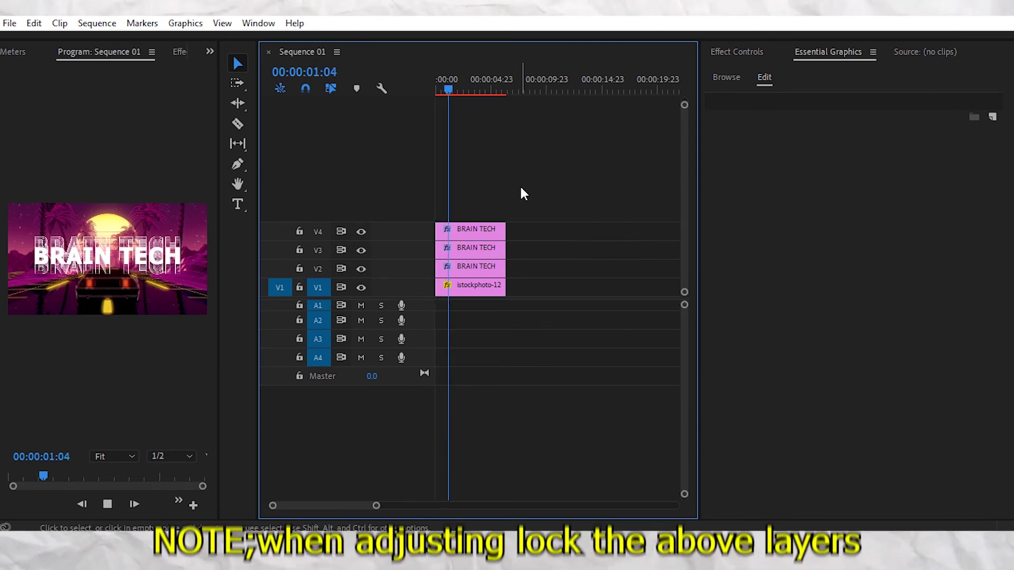
key(space)
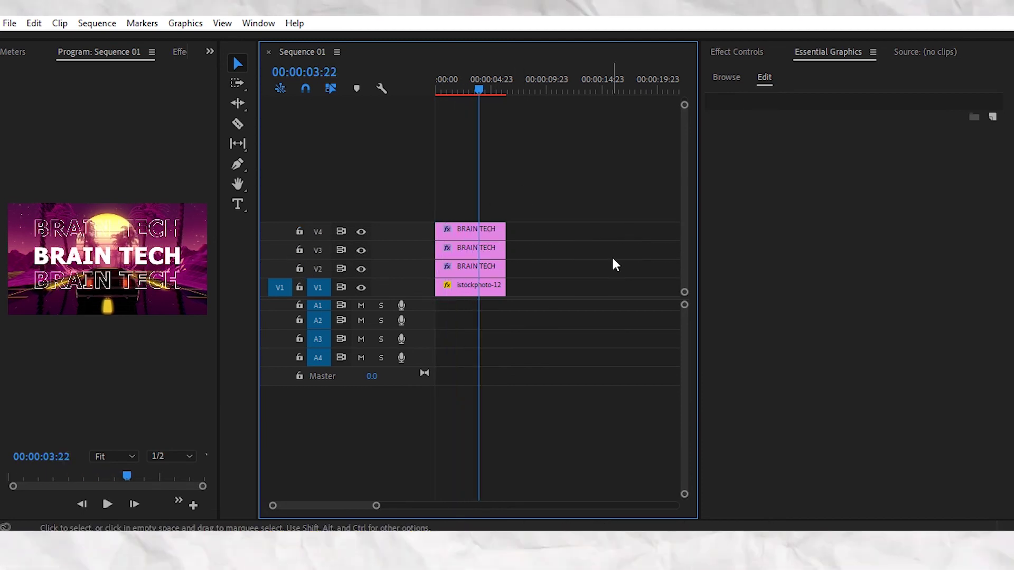